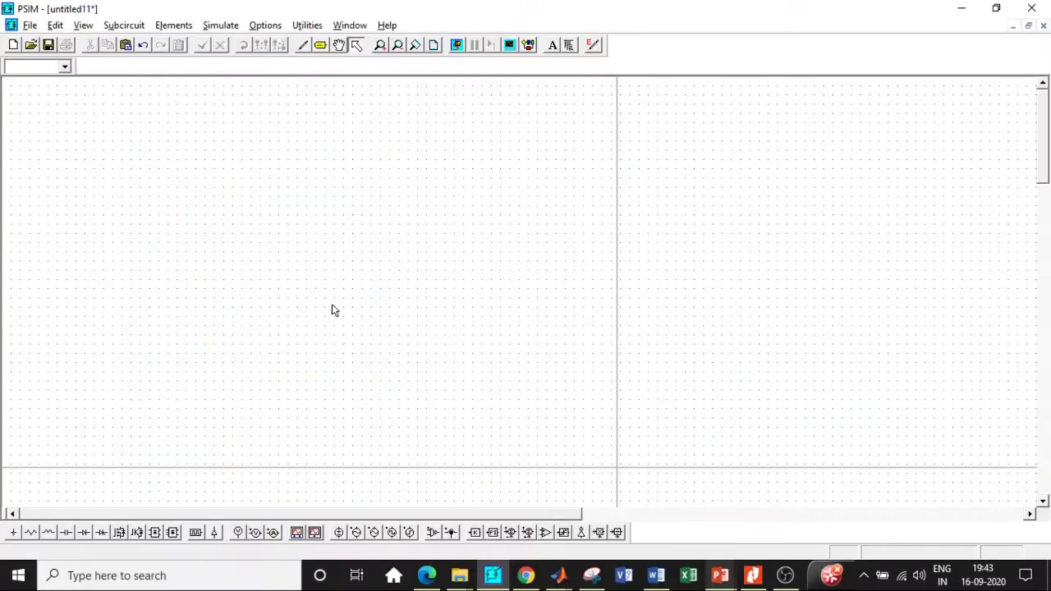
# Place a DC voltage source and two vertical stacked capacitors to its right
pyautogui.click(350, 533)
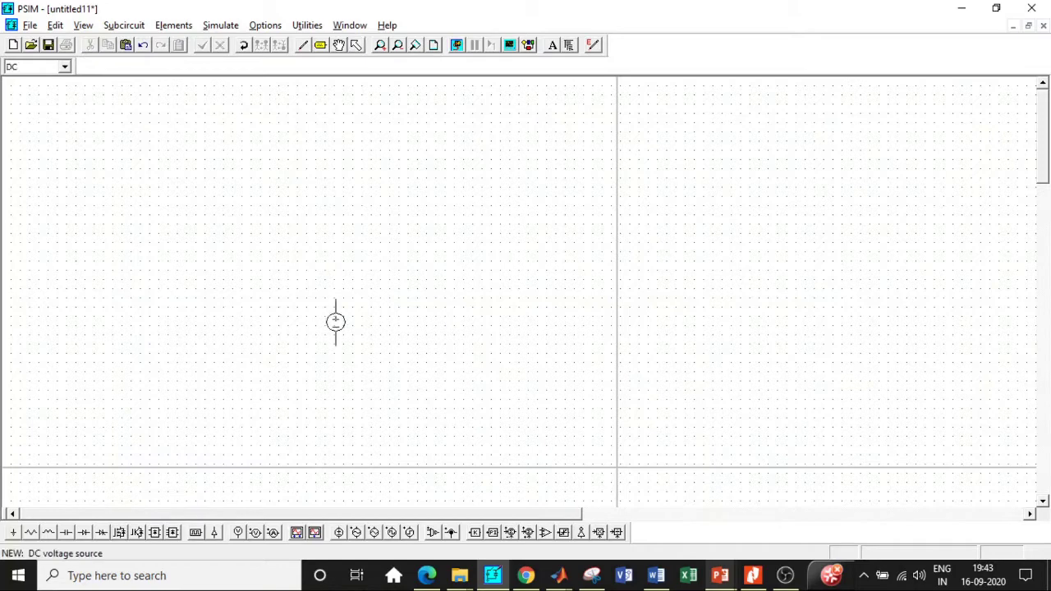
pyautogui.click(223, 238)
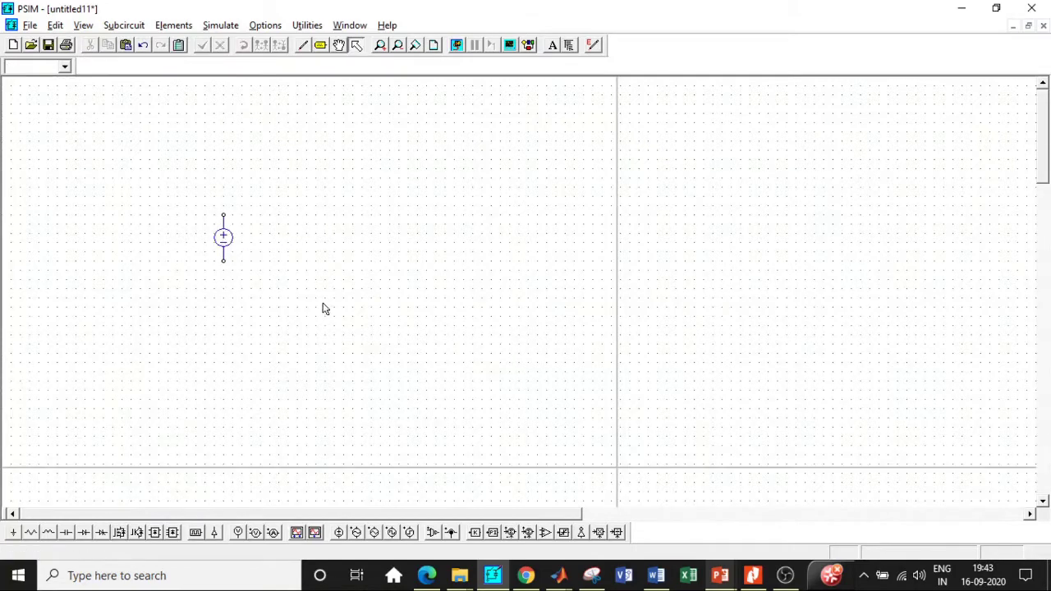
pyautogui.click(66, 532)
pyautogui.rightClick(322, 182)
pyautogui.click(322, 182)
pyautogui.click(322, 285)
pyautogui.press('Escape')
# Place two MOSFET switches, one above the other
pyautogui.click(122, 532)
pyautogui.click(453, 173)
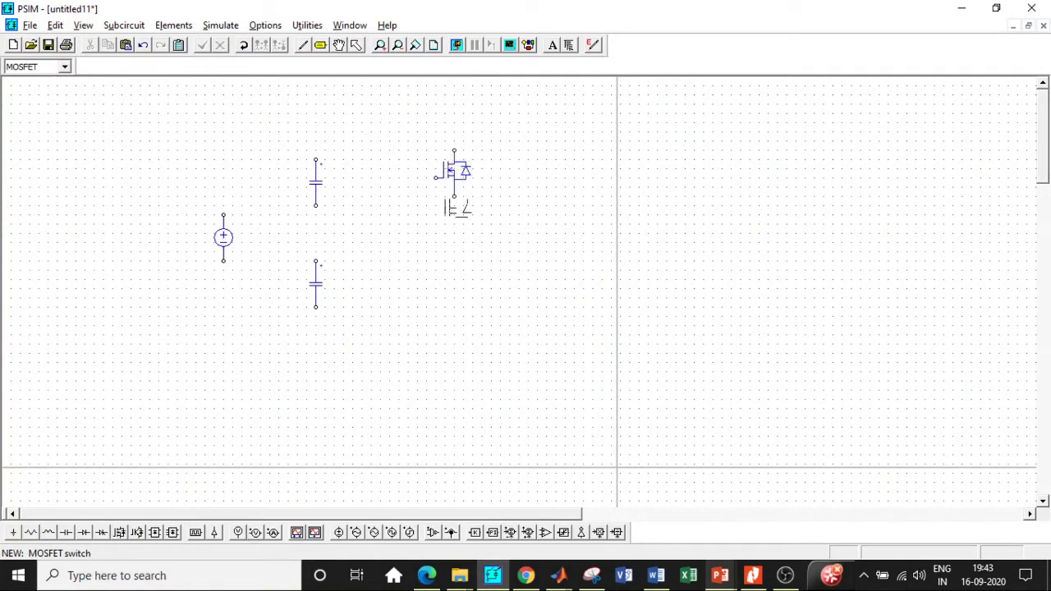
pyautogui.click(456, 275)
pyautogui.press('Escape')
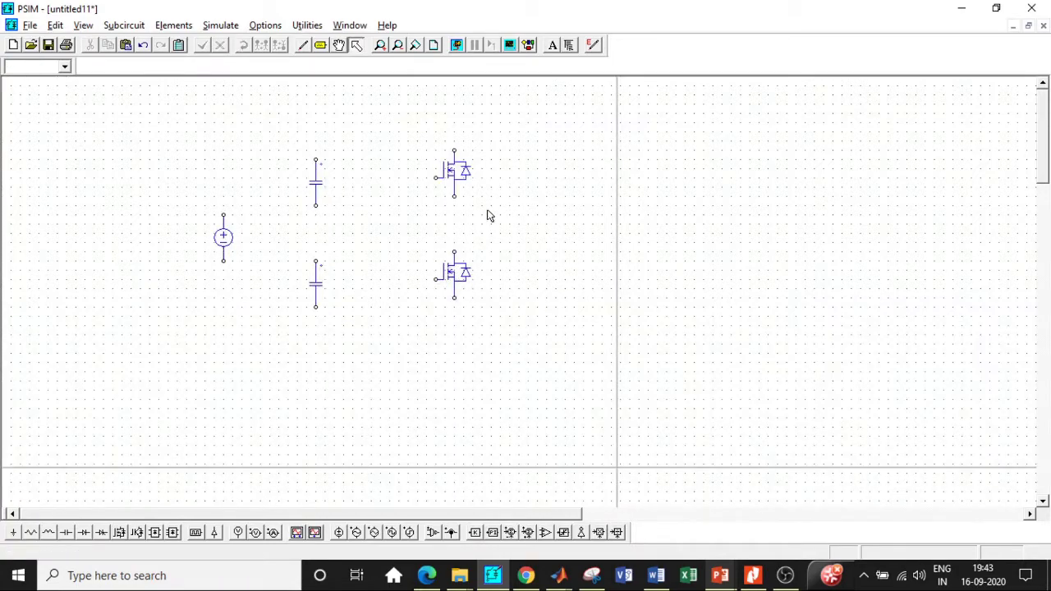
# Add a 1-ph 3-w Transformer right of the MOSFETs from Elements > Power > Transformers
pyautogui.click(187, 25)
pyautogui.moveTo(305, 43)
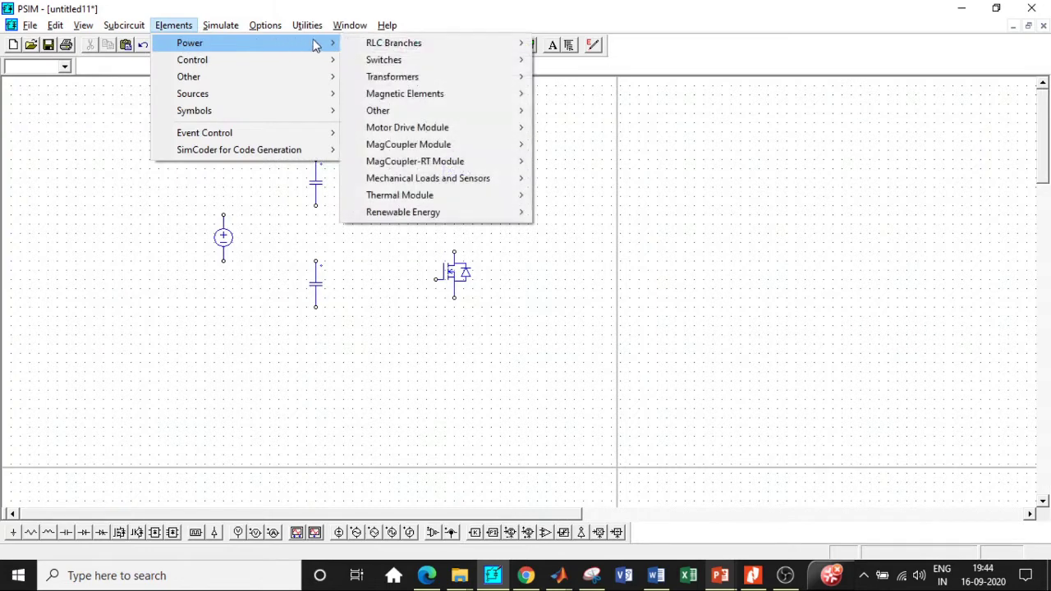
pyautogui.moveTo(381, 81)
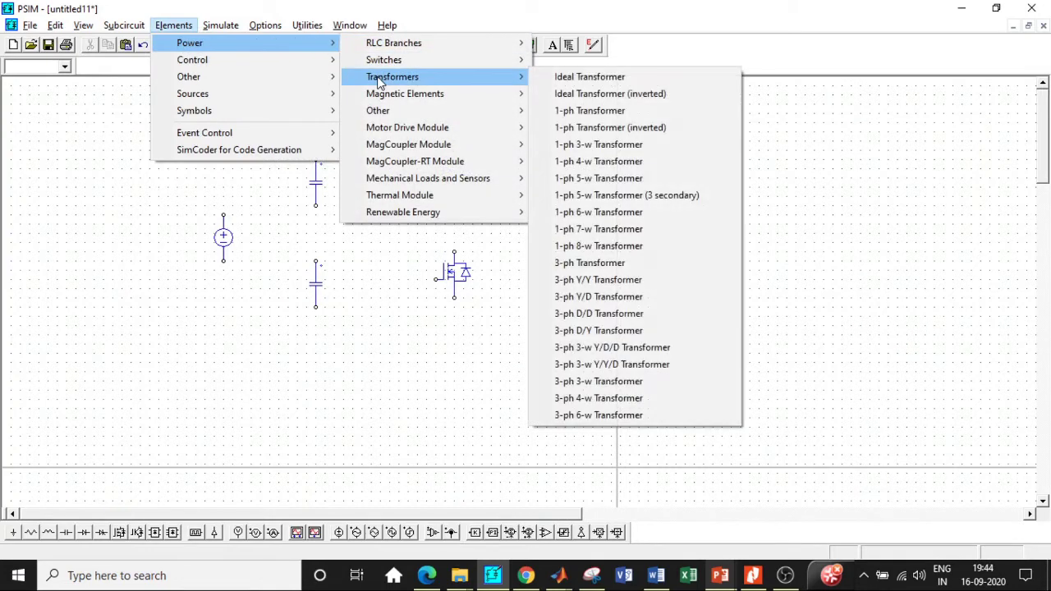
pyautogui.click(608, 146)
pyautogui.click(561, 215)
pyautogui.press('Escape')
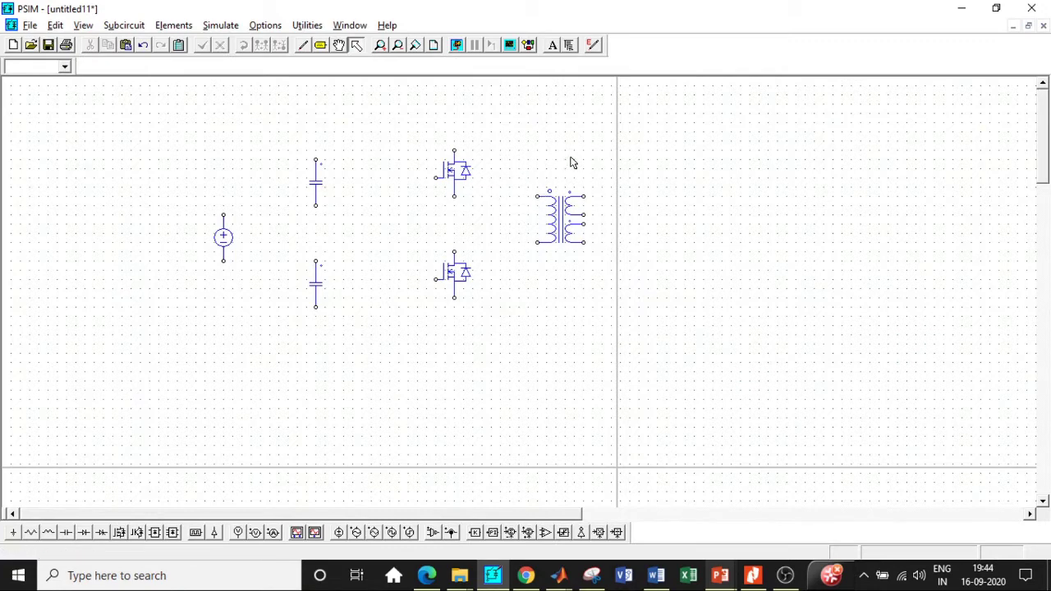
# Wire the DC source across the two capacitors and reposition the upper MOSFET
pyautogui.click(303, 44)
pyautogui.moveTo(316, 206)
pyautogui.mouseDown()
pyautogui.moveTo(315, 307)
pyautogui.moveTo(235, 298)
pyautogui.moveTo(224, 262)
pyautogui.mouseUp()
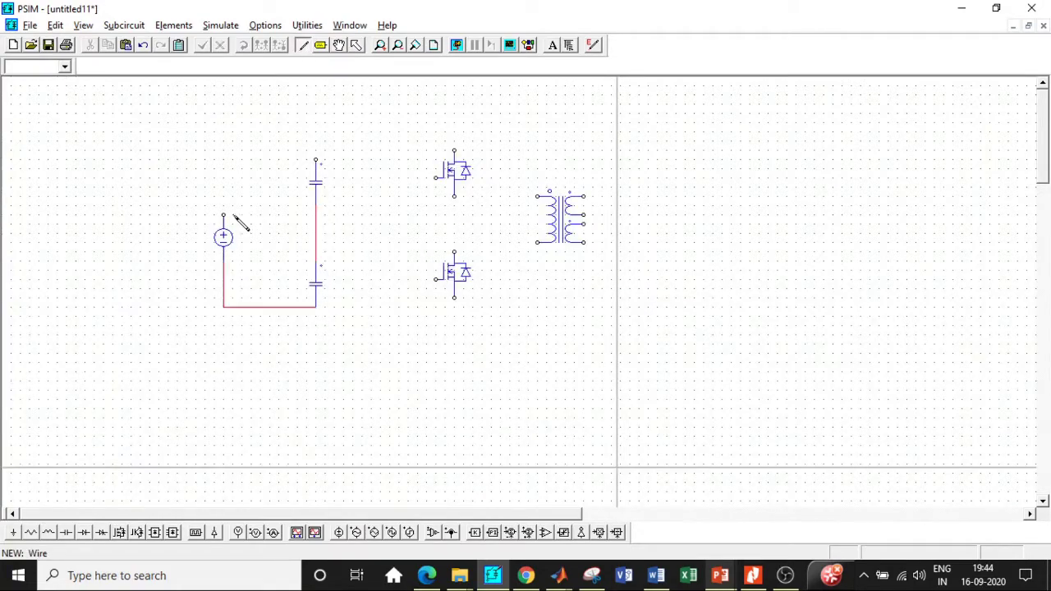
pyautogui.moveTo(223, 216)
pyautogui.mouseDown()
pyautogui.moveTo(282, 176)
pyautogui.moveTo(326, 164)
pyautogui.moveTo(316, 159)
pyautogui.mouseUp()
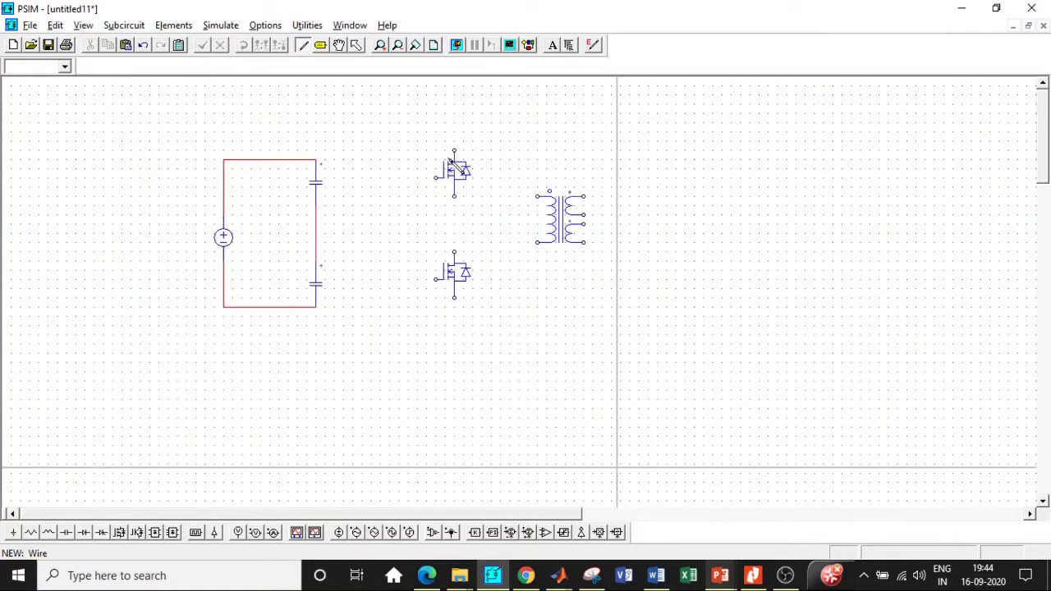
pyautogui.press('Escape')
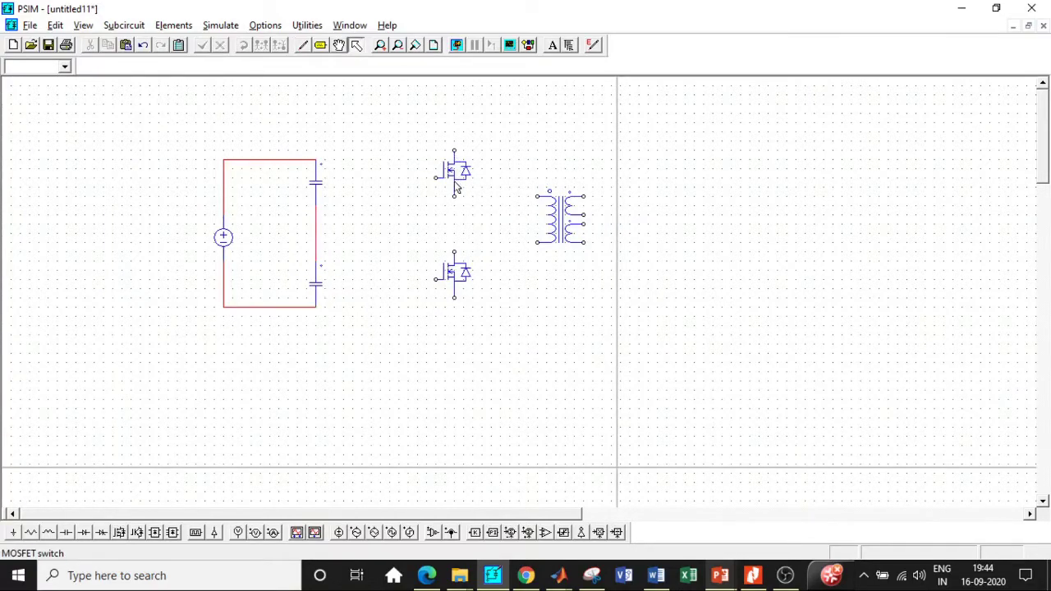
pyautogui.doubleClick(457, 184)
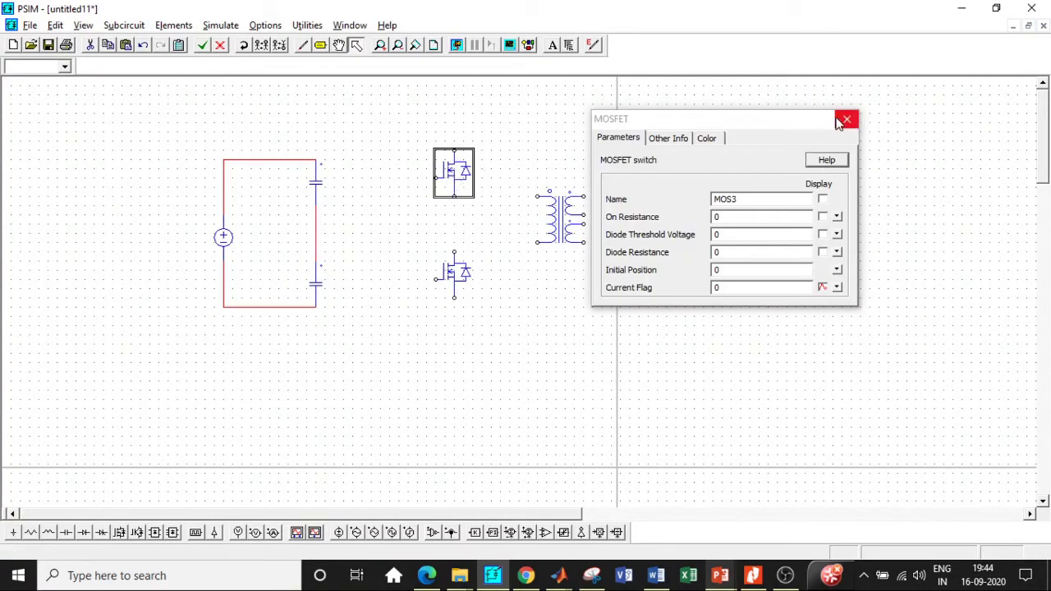
pyautogui.click(847, 120)
pyautogui.moveTo(462, 170); pyautogui.dragTo(316, 160)
# Join the MOSFETs in series to the capacitor rails and wire the transformer primary between both midpoints
pyautogui.click(303, 45)
pyautogui.moveTo(454, 206); pyautogui.dragTo(454, 251)
pyautogui.moveTo(455, 297); pyautogui.dragTo(317, 308)
pyautogui.moveTo(536, 195); pyautogui.dragTo(318, 225)
pyautogui.moveTo(539, 244); pyautogui.dragTo(454, 242)
pyautogui.press('Escape')
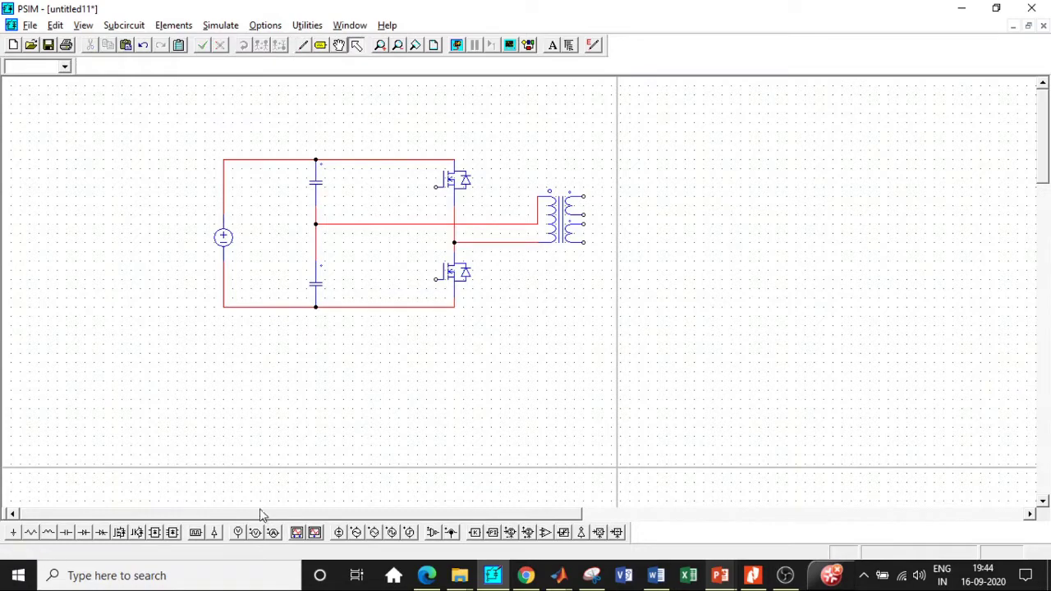
pyautogui.click(195, 532)
# Place two gating blocks and wire each to its MOSFET gate
pyautogui.click(368, 187)
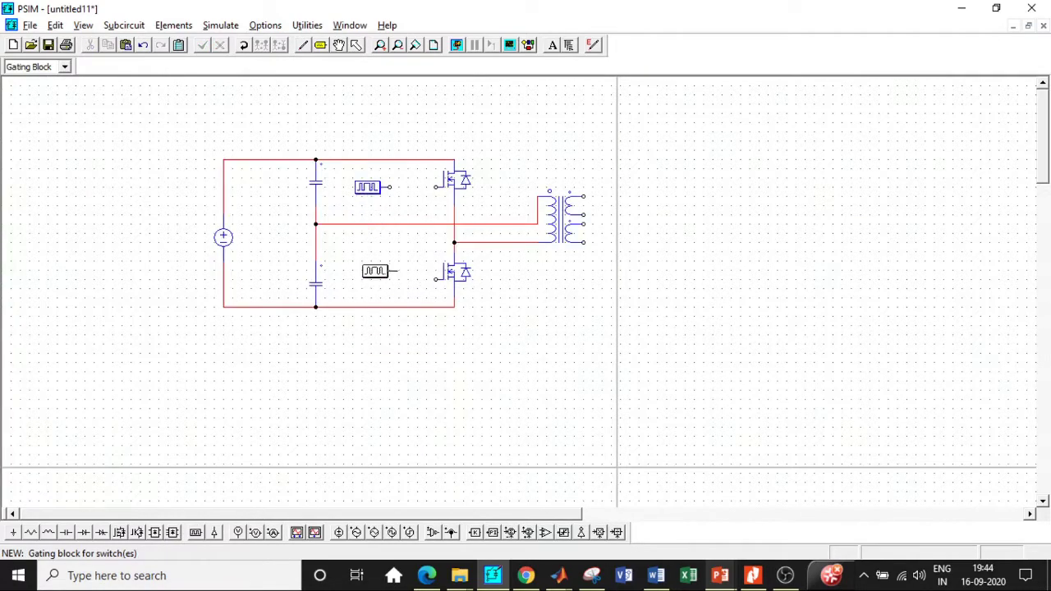
pyautogui.click(359, 271)
pyautogui.press('Escape')
pyautogui.click(303, 44)
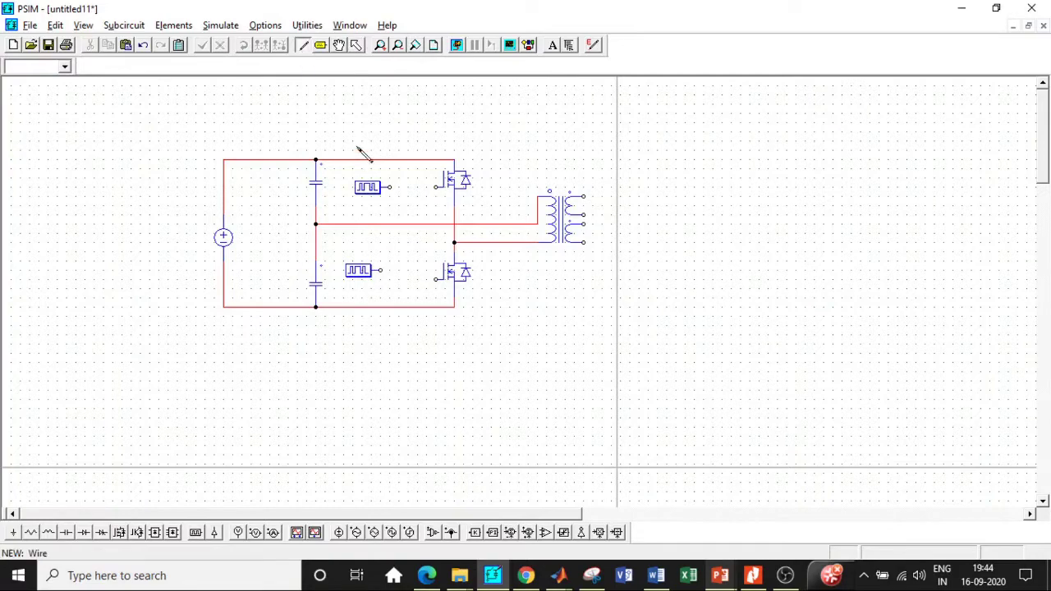
pyautogui.moveTo(391, 188); pyautogui.dragTo(435, 187)
pyautogui.moveTo(382, 271); pyautogui.dragTo(436, 279)
pyautogui.press('Escape')
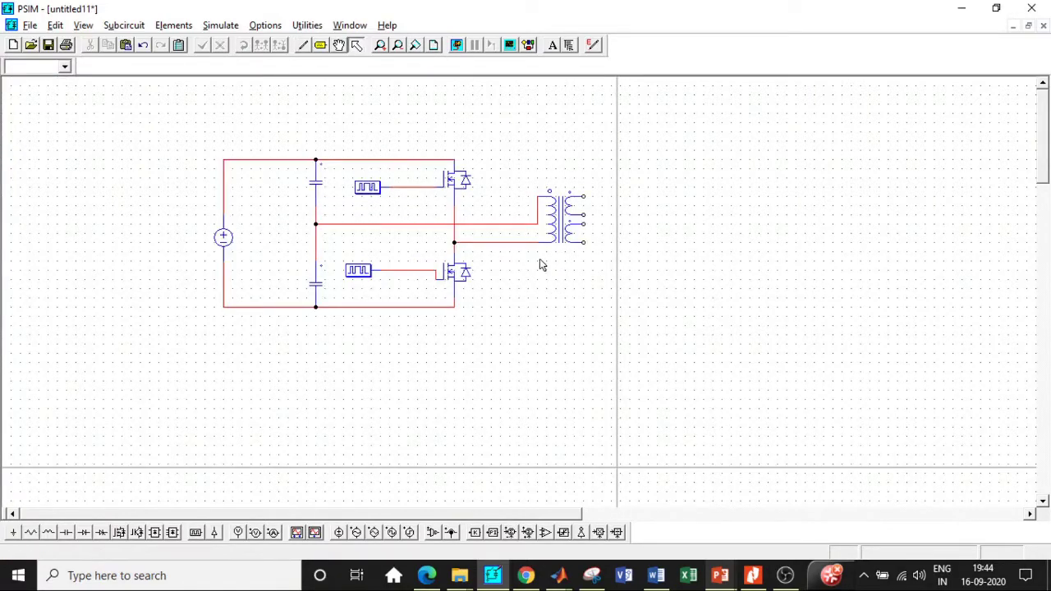
# Place two diodes right of the transformer, one above the other
pyautogui.click(87, 534)
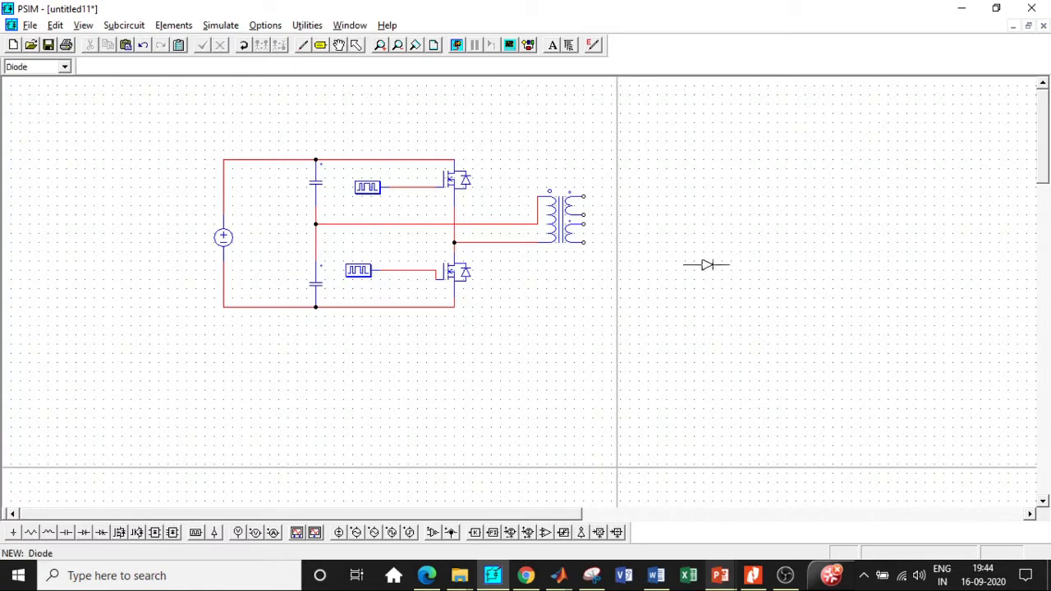
pyautogui.click(661, 198)
pyautogui.click(663, 242)
pyautogui.press('Escape')
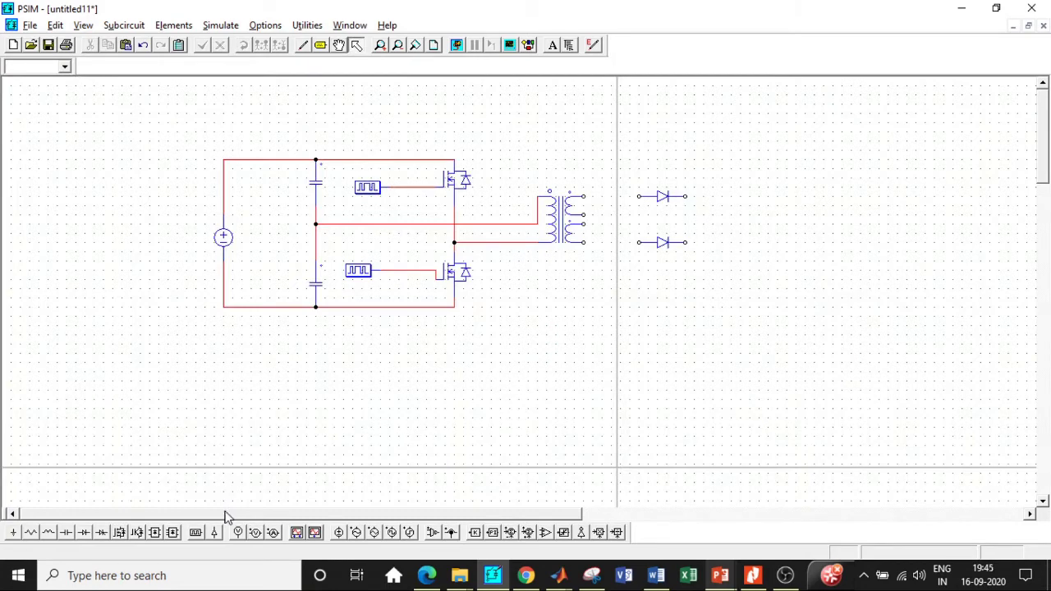
# Place the output inductor, output capacitor and load resistor in a row to the right
pyautogui.click(48, 532)
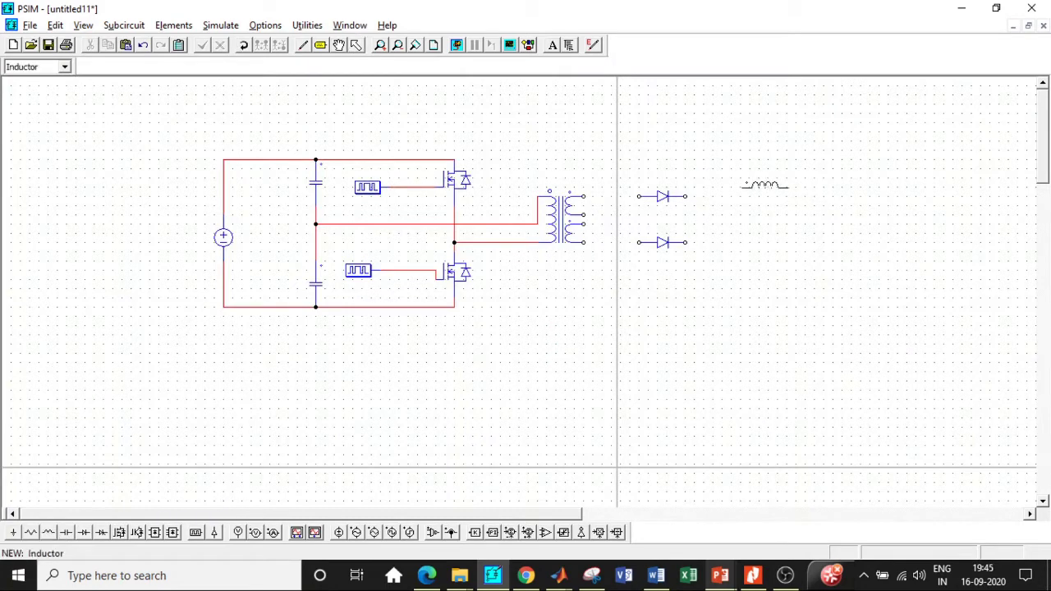
pyautogui.click(763, 195)
pyautogui.press('Escape')
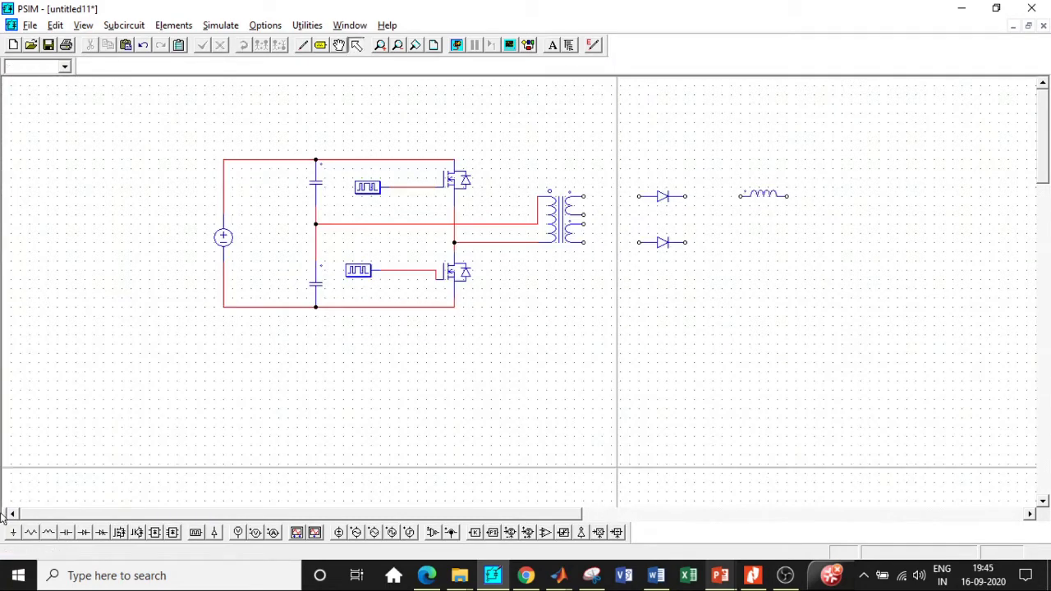
pyautogui.click(66, 533)
pyautogui.click(842, 217)
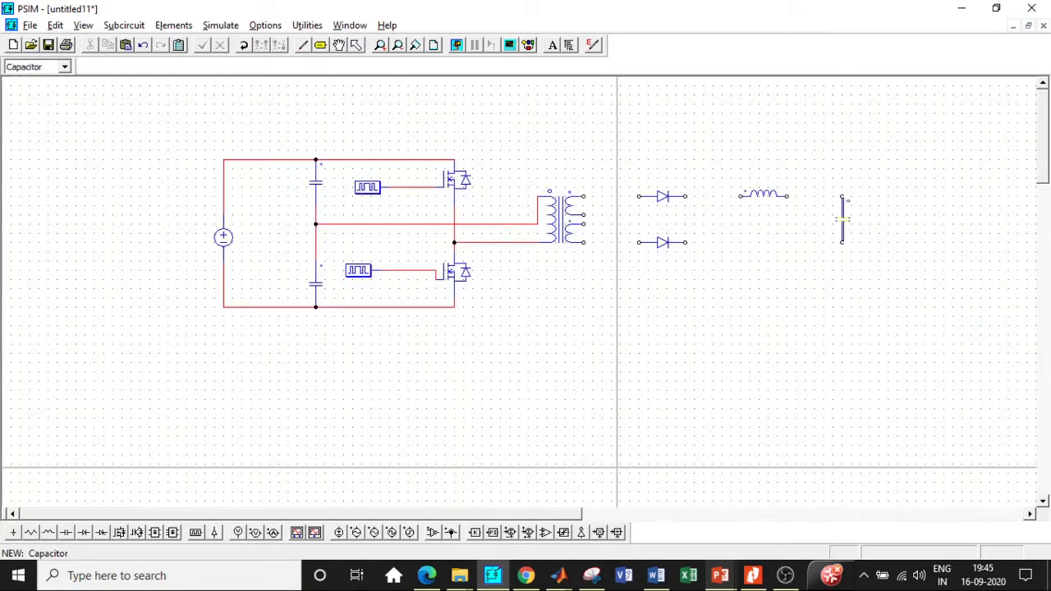
pyautogui.press('Escape')
pyautogui.click(30, 532)
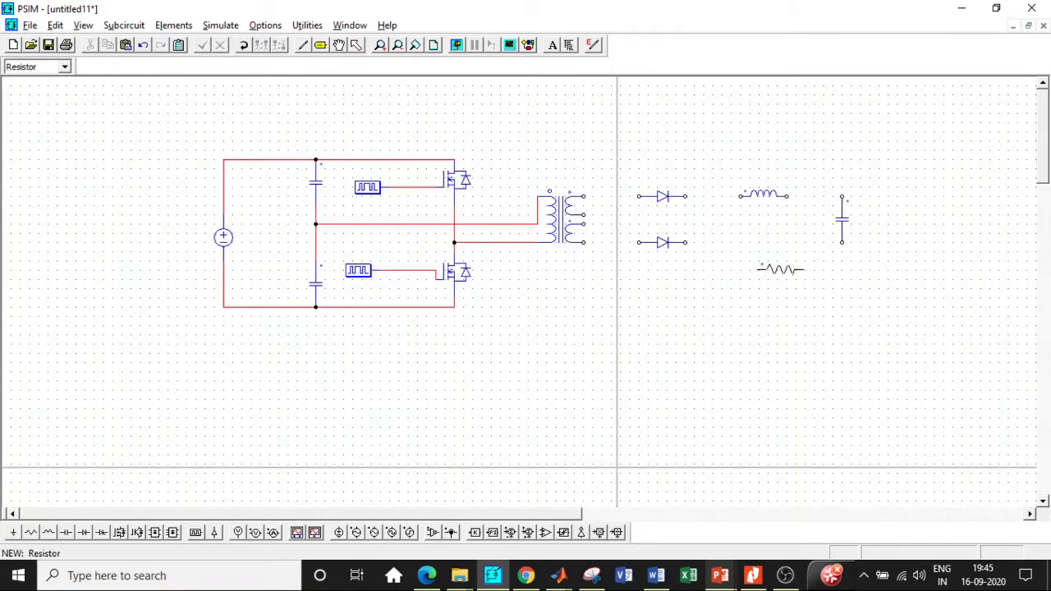
pyautogui.click(898, 220)
pyautogui.press('Escape')
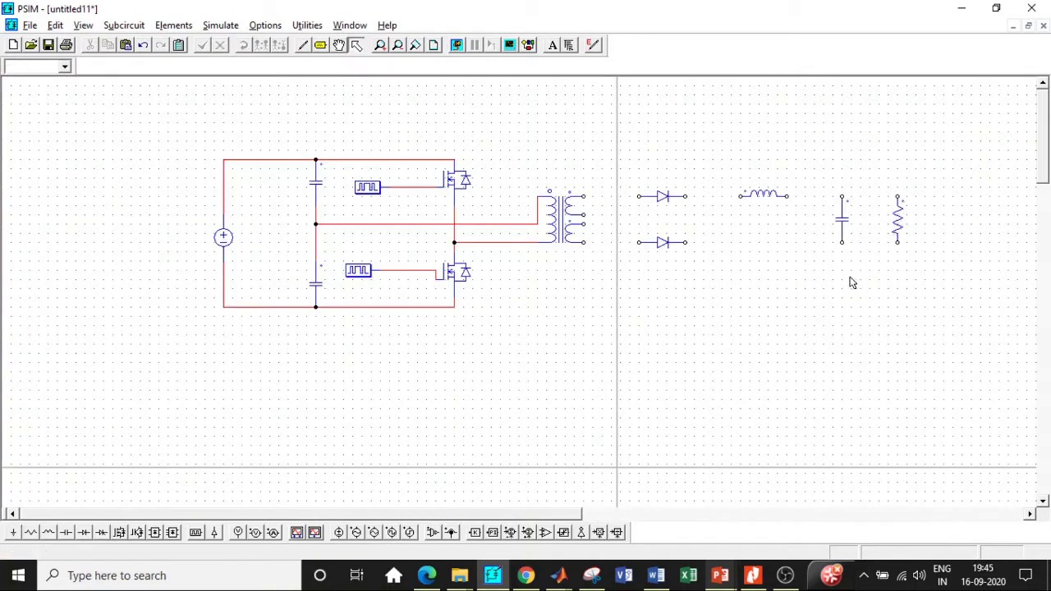
# Wire the transformer secondary terminals to the diodes and the centre tap back to the load
pyautogui.click(303, 45)
pyautogui.moveTo(586, 198); pyautogui.dragTo(850, 206)
pyautogui.moveTo(584, 244); pyautogui.dragTo(704, 197)
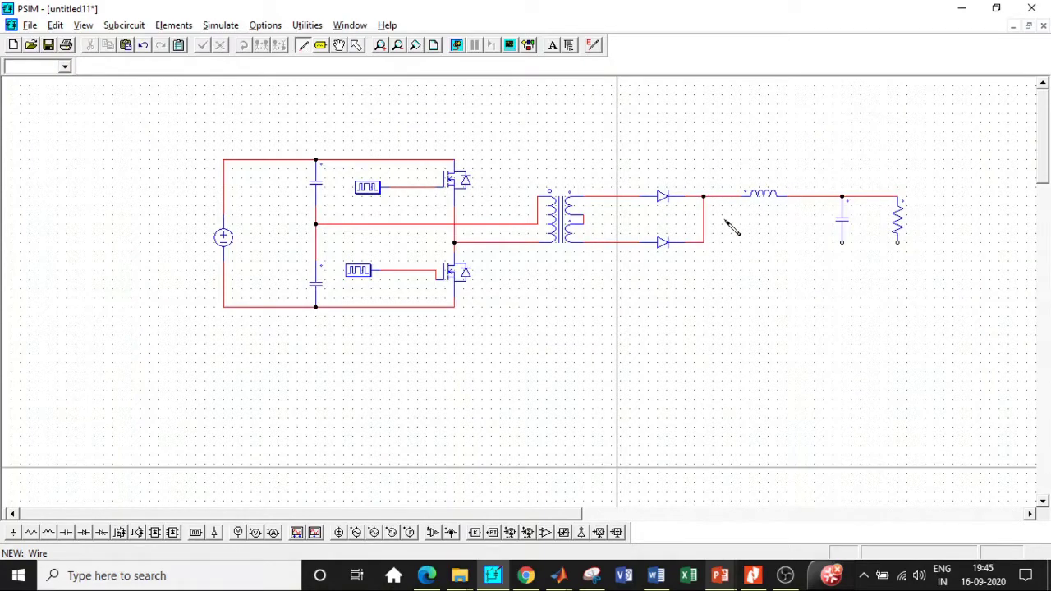
pyautogui.moveTo(584, 215)
pyautogui.mouseDown()
pyautogui.moveTo(791, 228)
pyautogui.moveTo(846, 249)
pyautogui.moveTo(906, 251)
pyautogui.moveTo(900, 245)
pyautogui.mouseUp()
pyautogui.press('Escape')
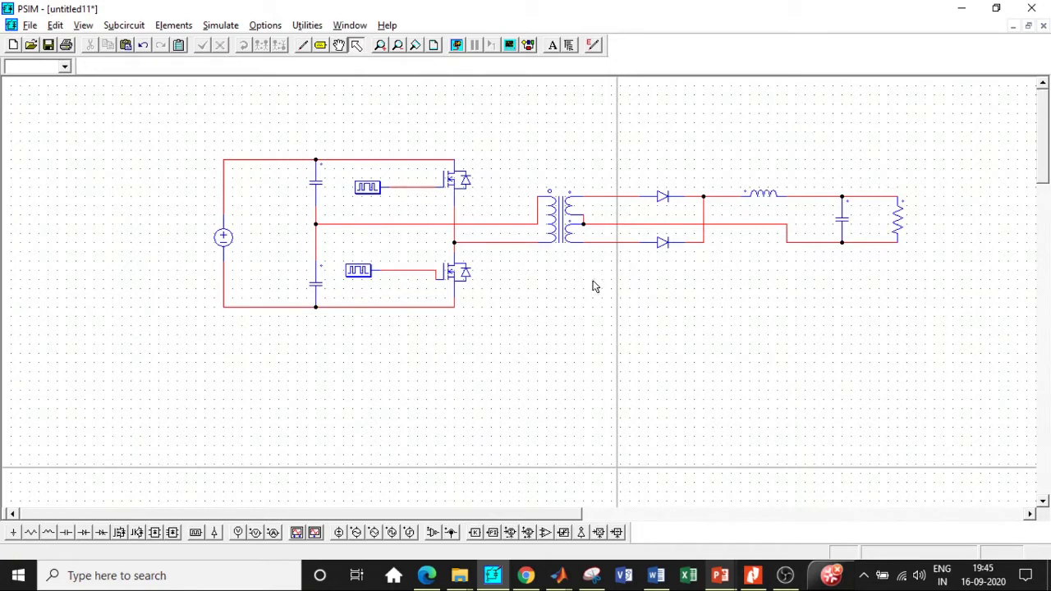
# Change the DC source amplitude from 100 to 50
pyautogui.doubleClick(225, 239)
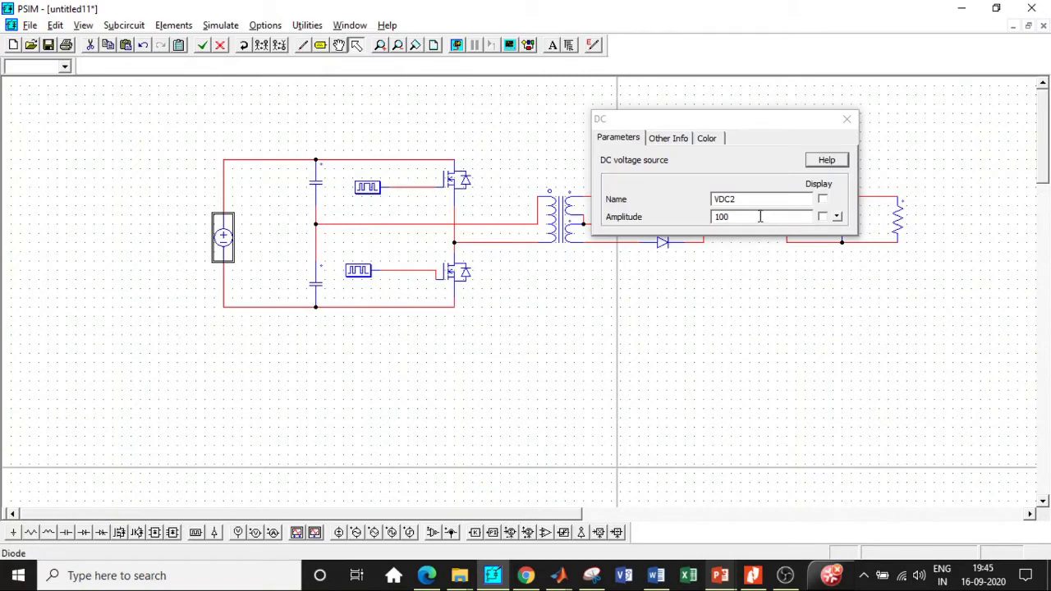
pyautogui.moveTo(760, 216); pyautogui.dragTo(714, 218)
pyautogui.write('50')
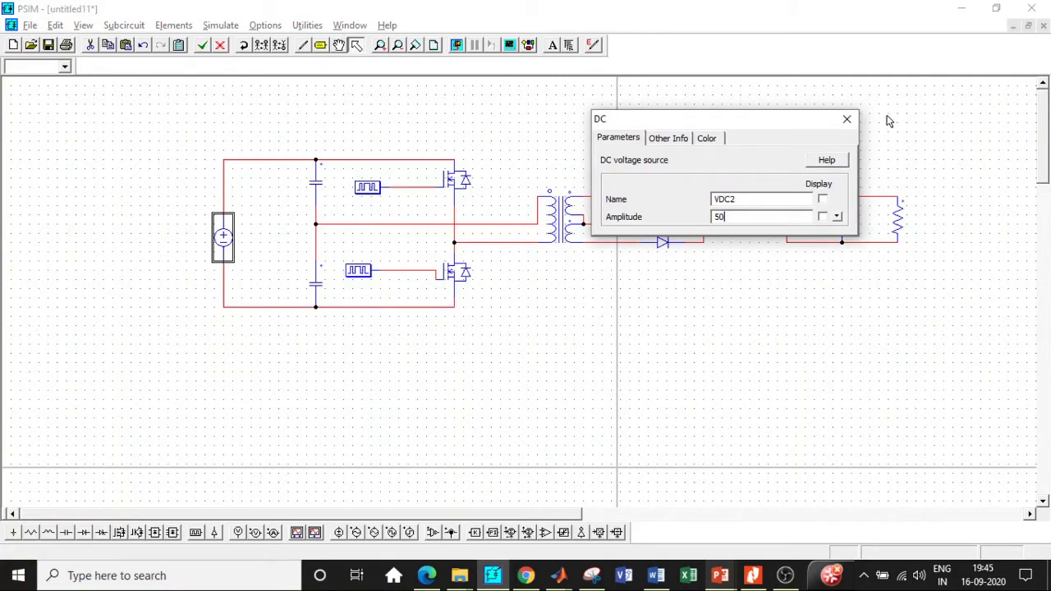
pyautogui.click(847, 119)
# Set both input capacitors C1 and C2 to 10u capacitance
pyautogui.doubleClick(317, 182)
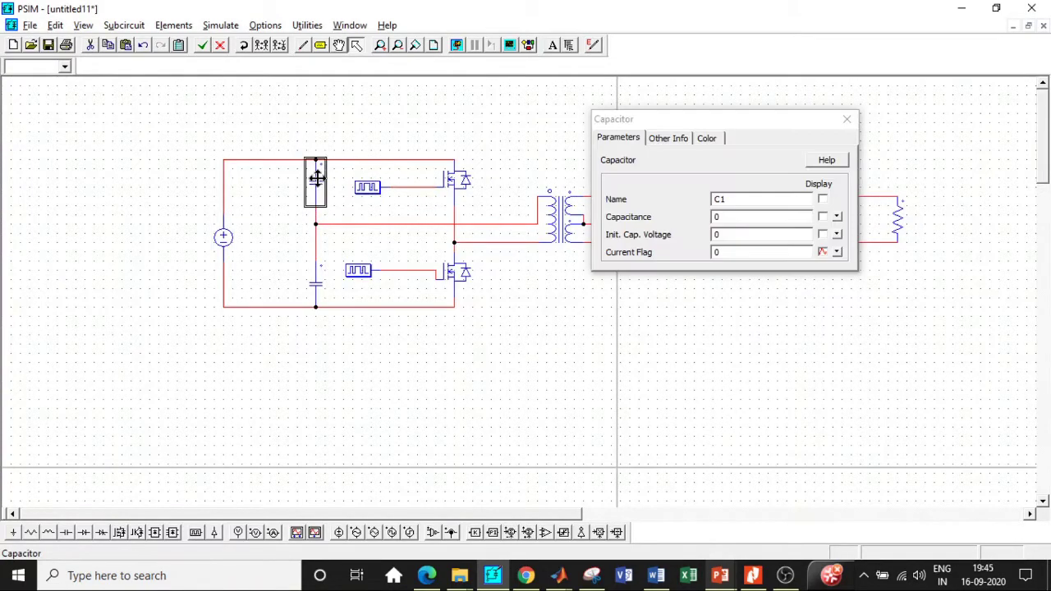
pyautogui.doubleClick(741, 216)
pyautogui.write('10u')
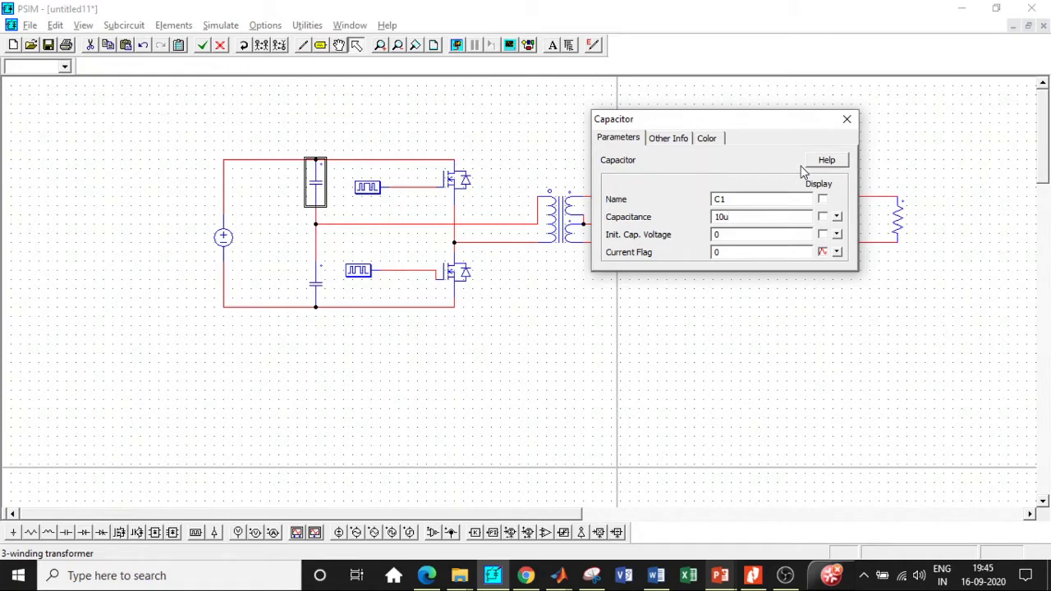
pyautogui.click(847, 119)
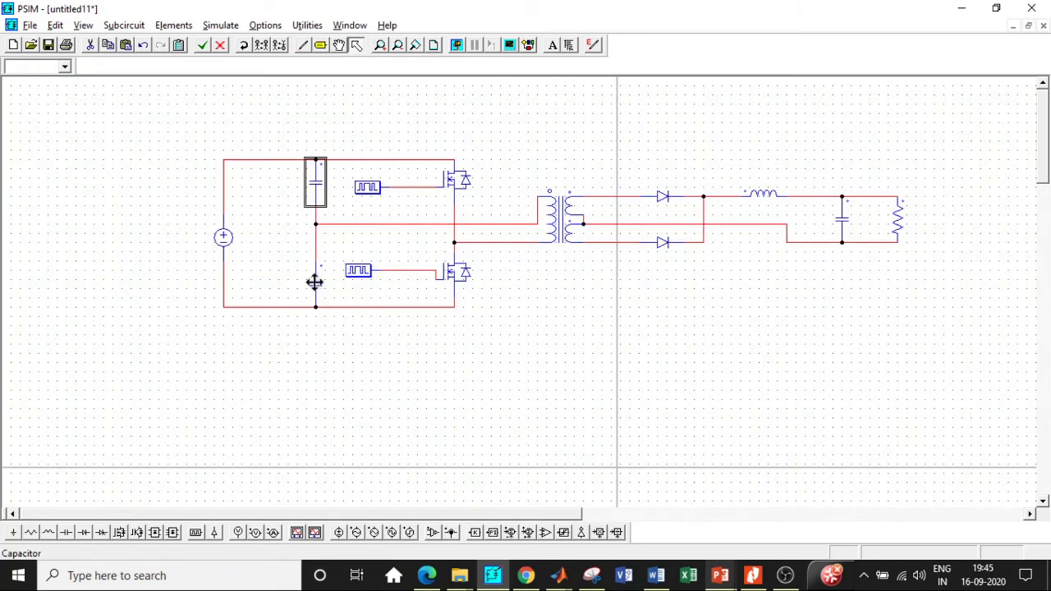
pyautogui.doubleClick(319, 288)
pyautogui.moveTo(727, 218); pyautogui.dragTo(686, 218)
pyautogui.write('10u')
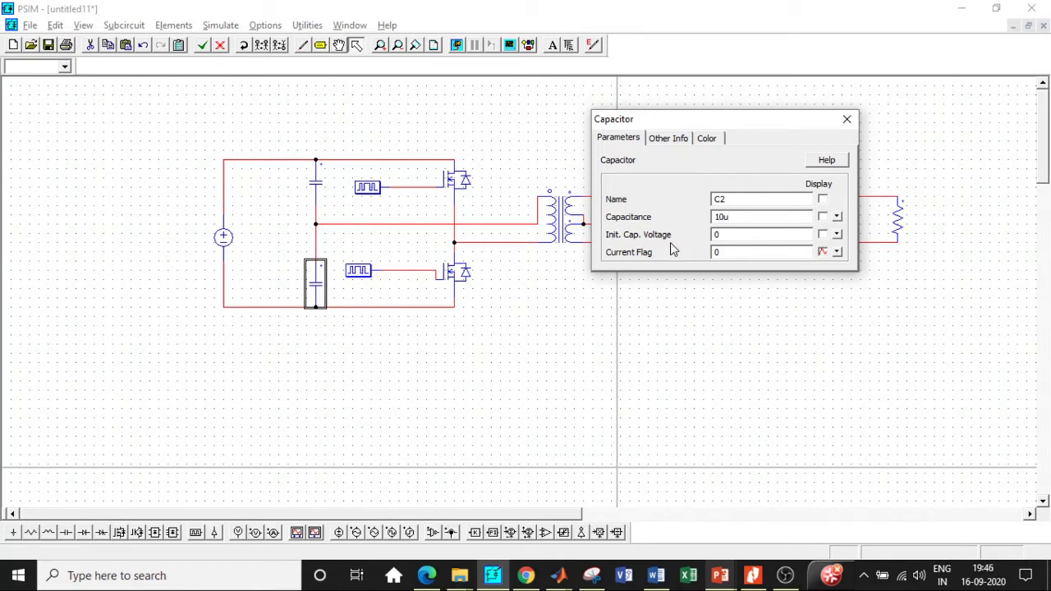
pyautogui.click(847, 119)
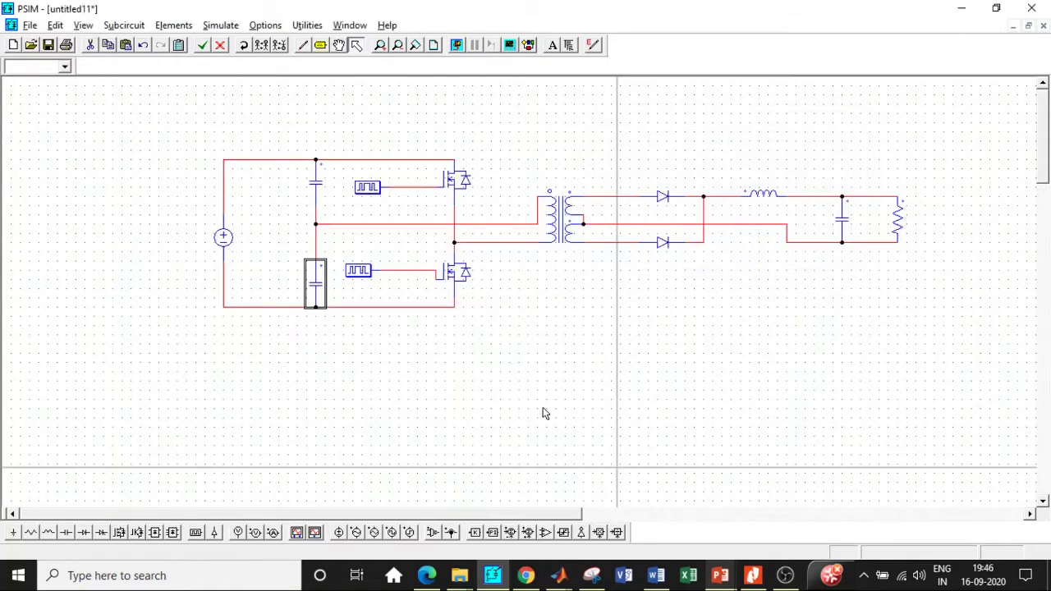
pyautogui.click(542, 413)
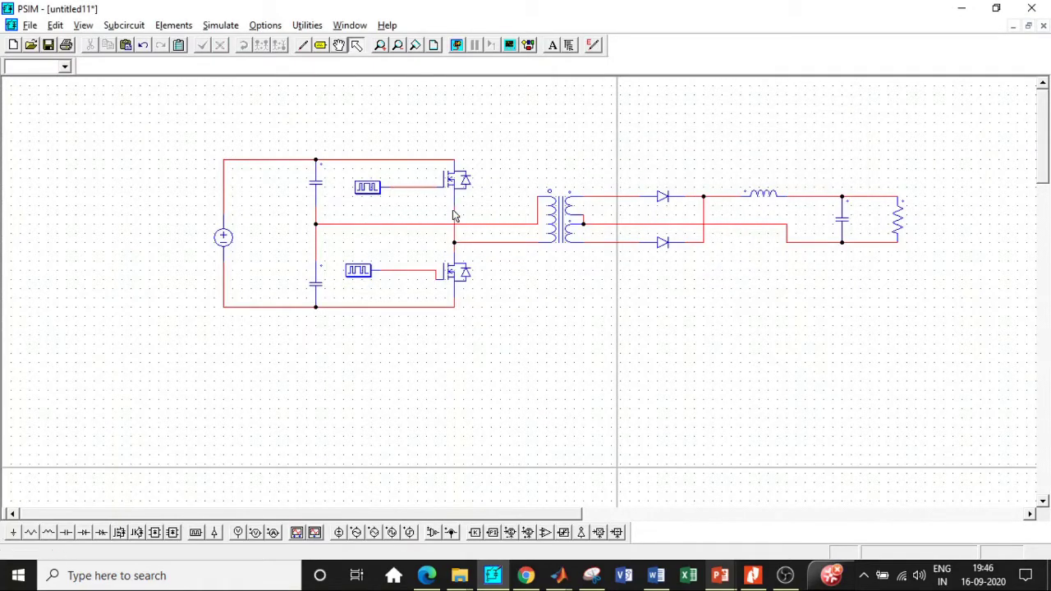
# Replace the 5000 frequency of upper gating block G3 with 150k
pyautogui.doubleClick(376, 189)
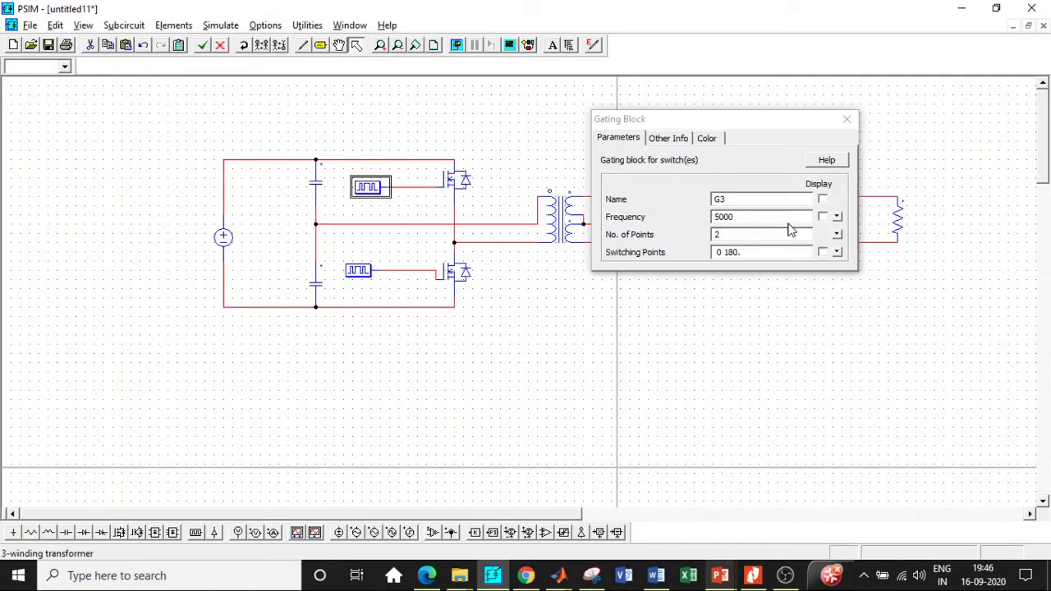
pyautogui.click(745, 216)
pyautogui.doubleClick(746, 216)
pyautogui.write('150k')
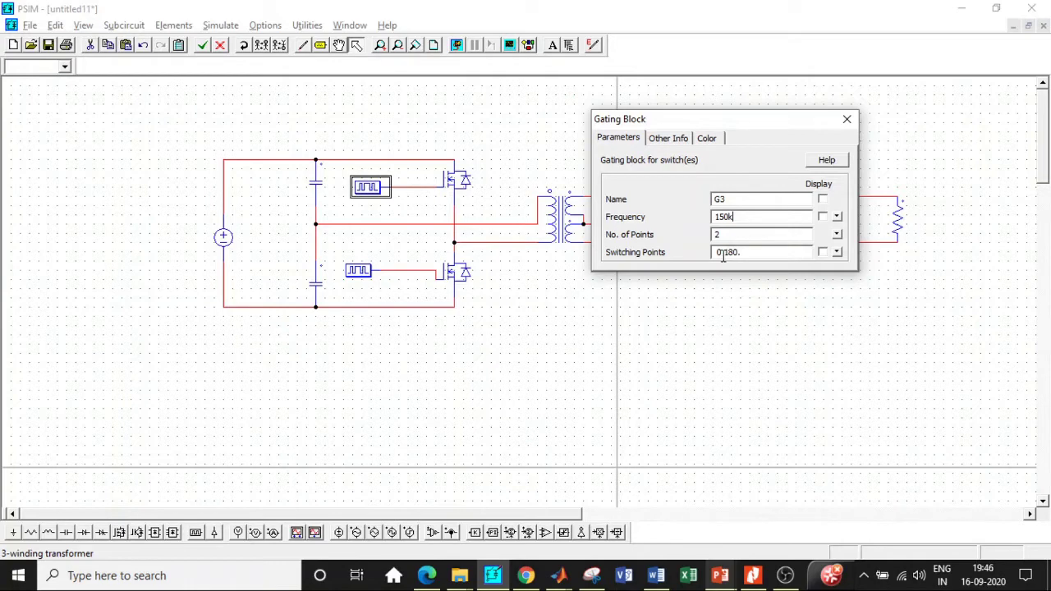
# Give lower gating block G4 a 150k frequency with switching points 180 and 360
pyautogui.click(847, 119)
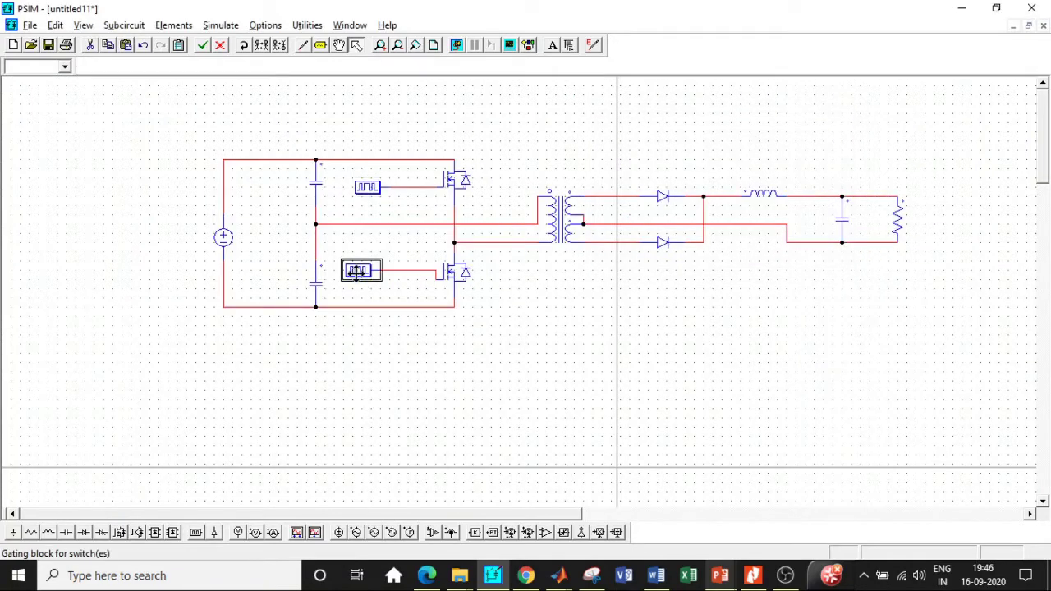
pyautogui.doubleClick(360, 271)
pyautogui.moveTo(754, 216); pyautogui.dragTo(666, 216)
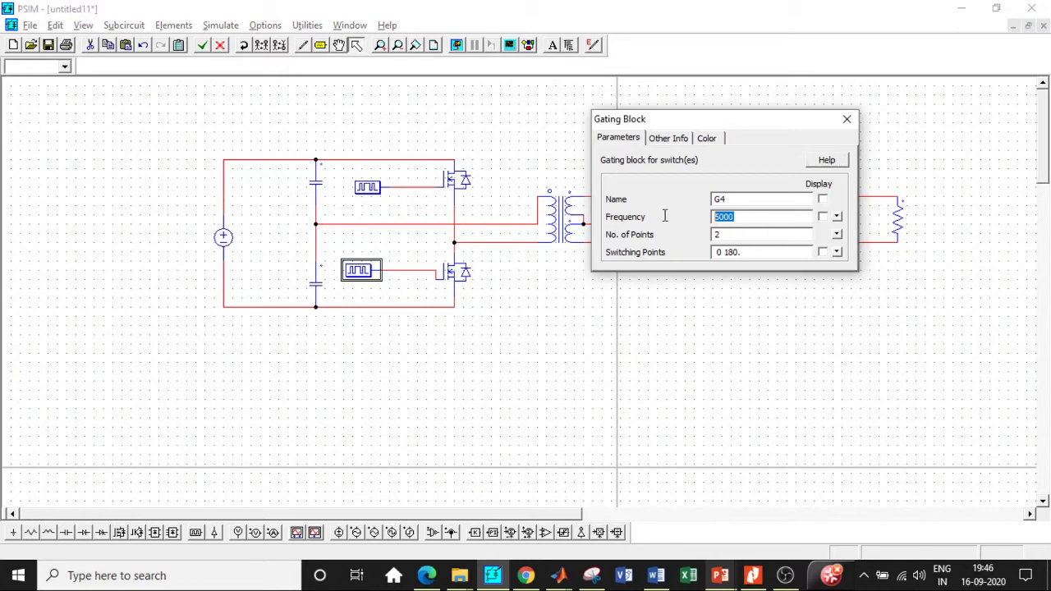
pyautogui.write('150k')
pyautogui.write('180')
pyautogui.write('360.')
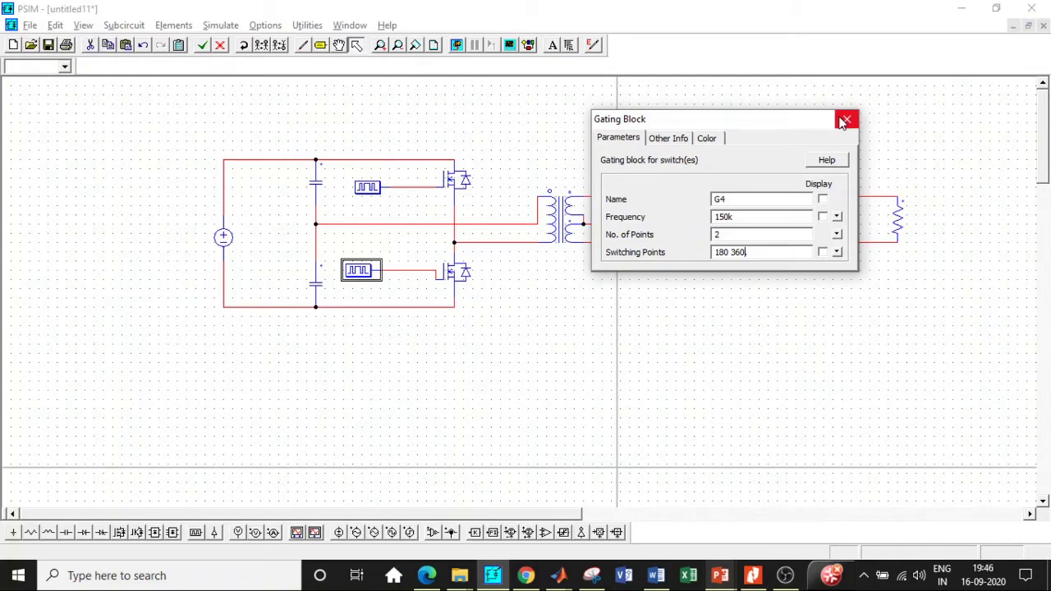
pyautogui.click(845, 121)
# Recheck the G3 and G4 gating block settings, then bring up transformer T_32's parameters
pyautogui.doubleClick(371, 186)
pyautogui.click(847, 120)
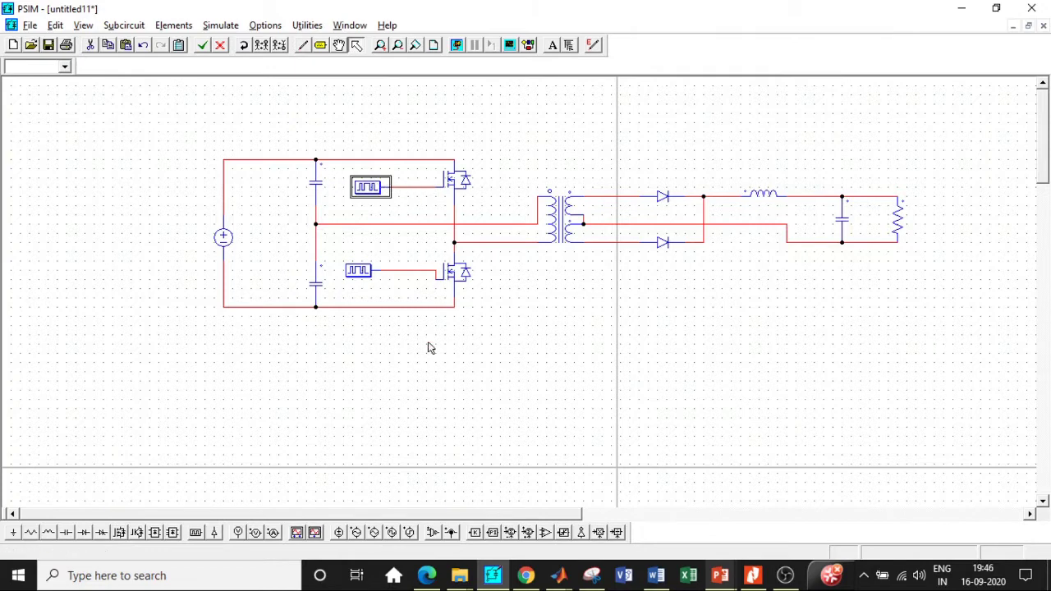
pyautogui.doubleClick(362, 271)
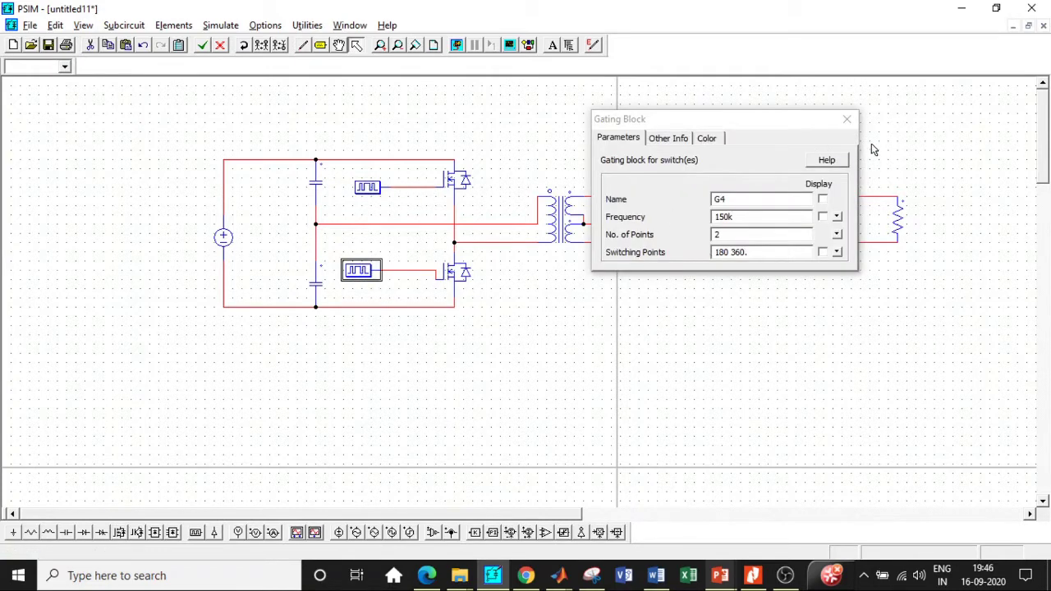
pyautogui.click(850, 121)
pyautogui.doubleClick(559, 212)
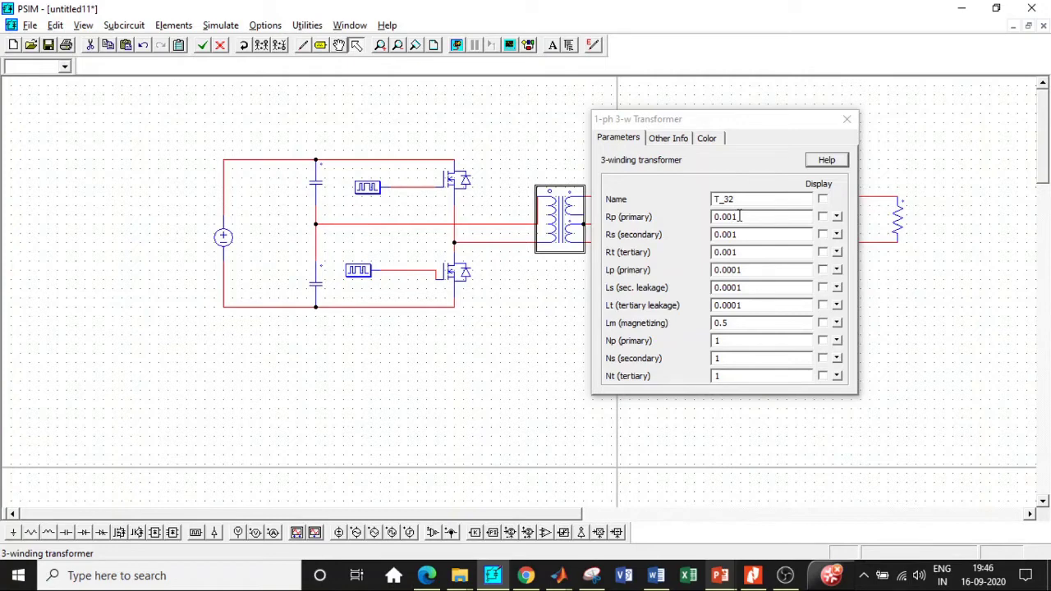
# Set transformer resistances Rp, Rs, Rt to 1 and leakage inductances Lp, Ls, Lt to 1u
pyautogui.moveTo(739, 216); pyautogui.dragTo(699, 222)
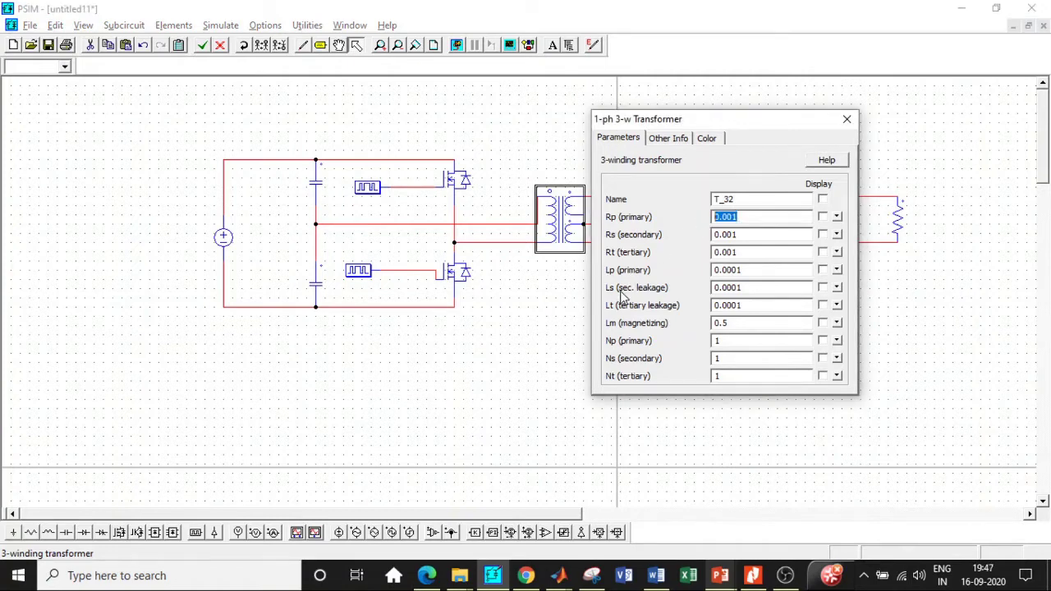
pyautogui.write('1')
pyautogui.doubleClick(735, 235)
pyautogui.write('1')
pyautogui.moveTo(755, 255); pyautogui.dragTo(709, 255)
pyautogui.write('1')
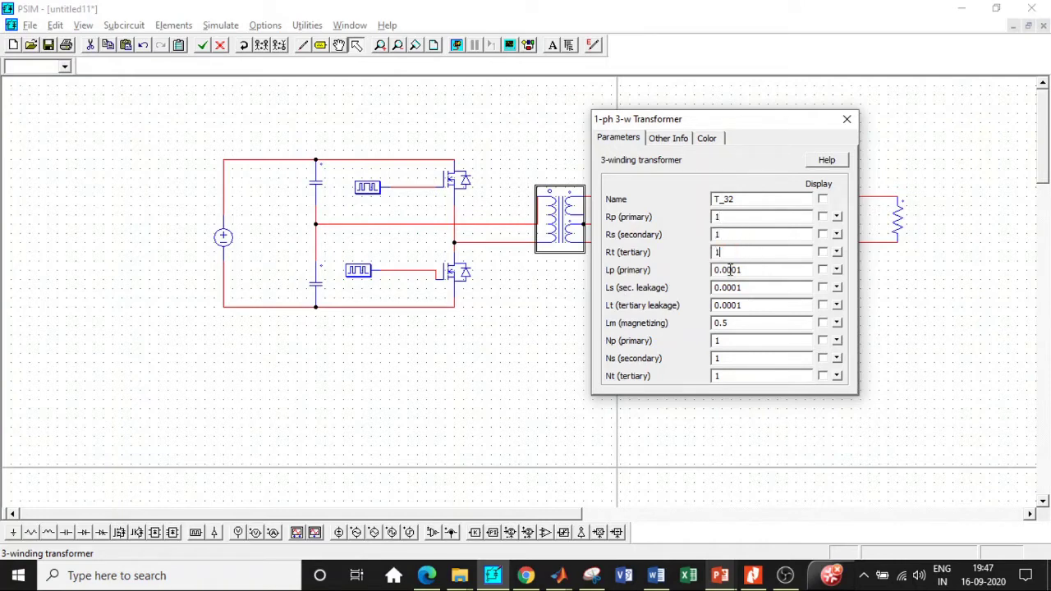
pyautogui.moveTo(752, 270); pyautogui.dragTo(697, 269)
pyautogui.write('1u')
pyautogui.moveTo(751, 288); pyautogui.dragTo(687, 288)
pyautogui.write('1u')
pyautogui.moveTo(750, 305); pyautogui.dragTo(713, 306)
pyautogui.write('1')
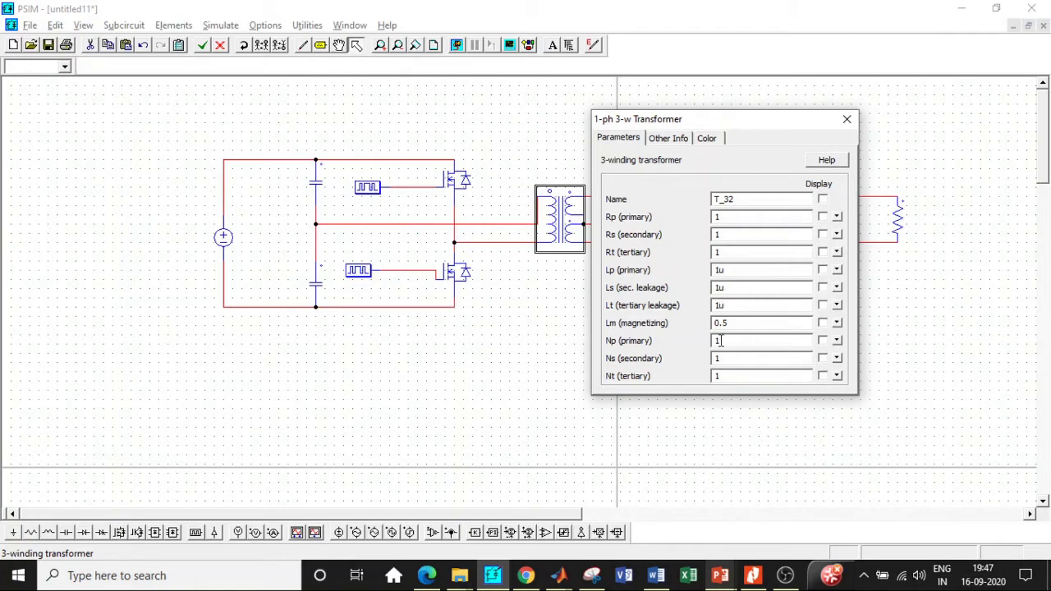
pyautogui.write('u')
# Set the transformer turns to Np 5, Ns 4 and Nt 4
pyautogui.doubleClick(715, 341)
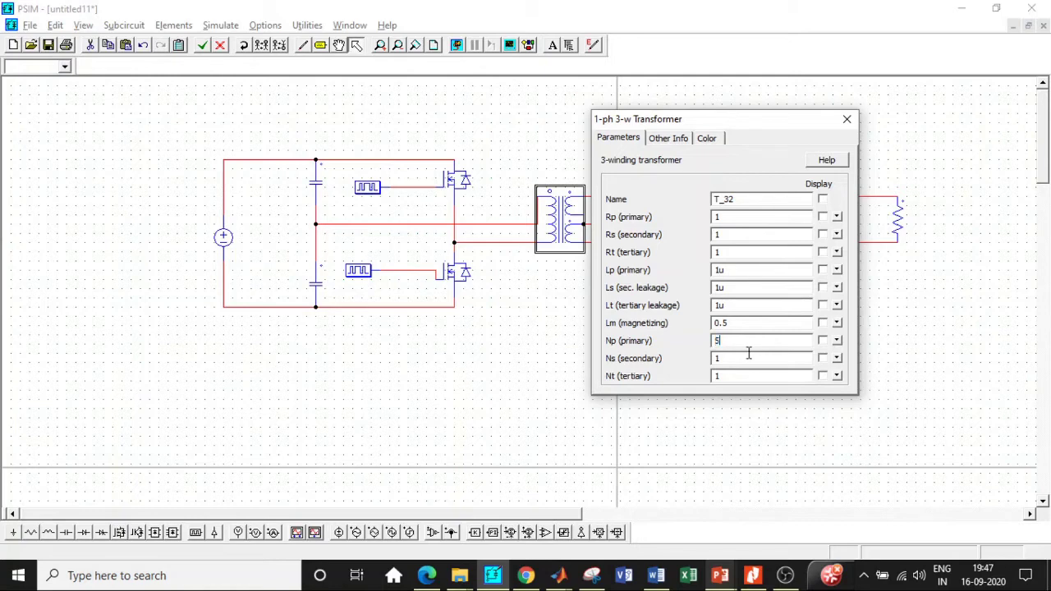
pyautogui.doubleClick(720, 358)
pyautogui.write('5')
pyautogui.write('4')
pyautogui.doubleClick(728, 376)
pyautogui.write('4')
# Change the output inductor's inductance from 0 to 2
pyautogui.click(847, 121)
pyautogui.doubleClick(757, 197)
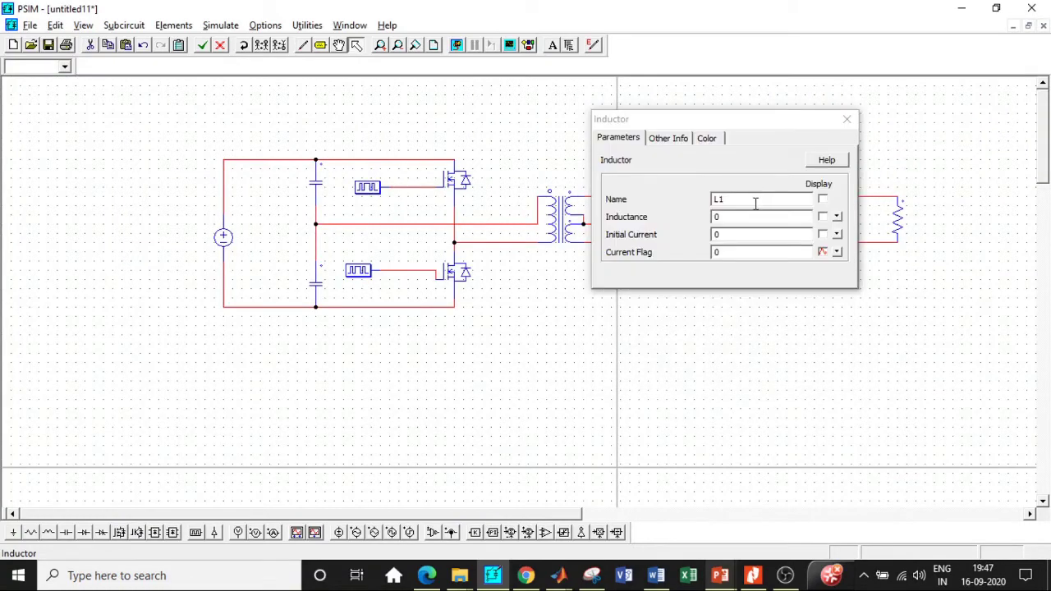
pyautogui.doubleClick(736, 217)
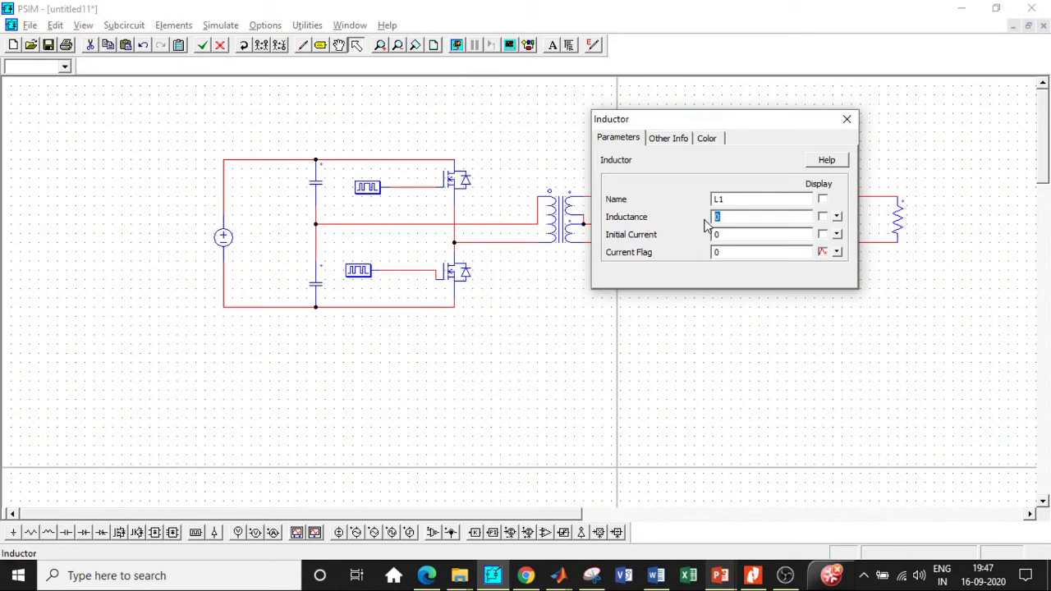
pyautogui.write('2')
pyautogui.click(847, 119)
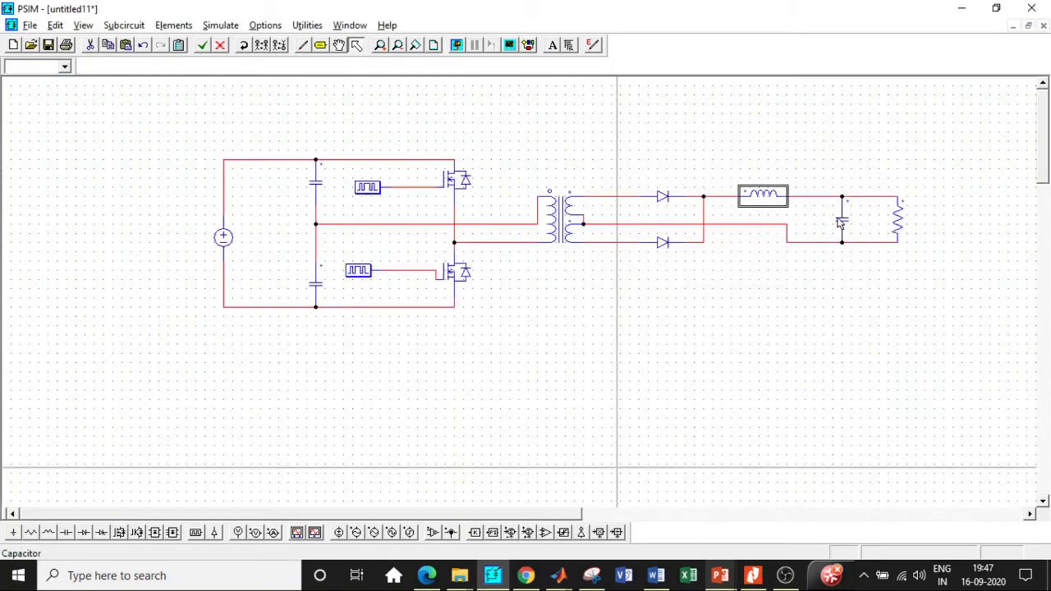
# Set output capacitor C3 to 41.42u and load resistor R1 from 12 to 8
pyautogui.doubleClick(841, 223)
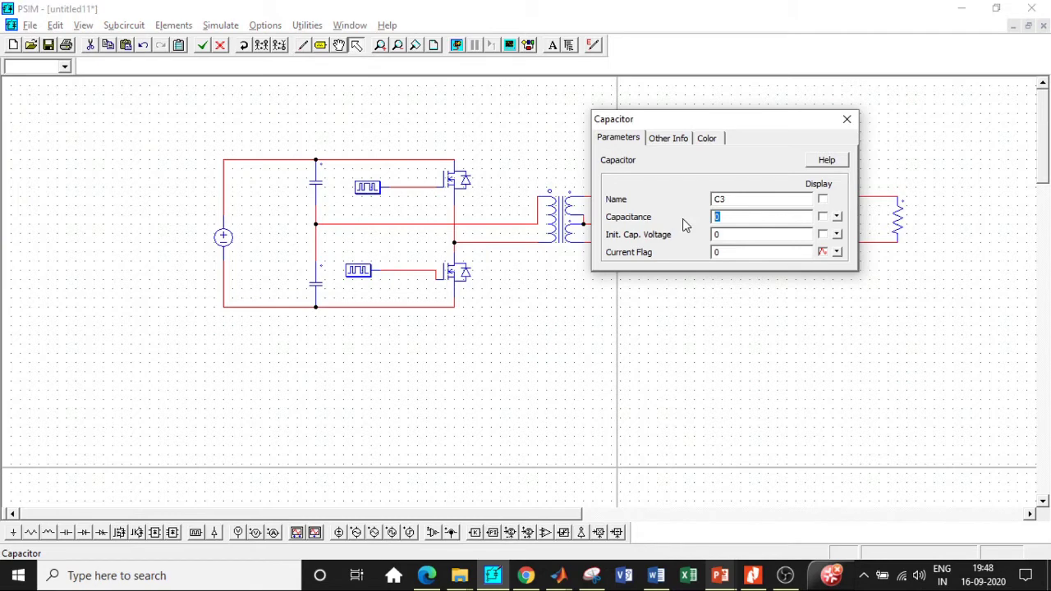
pyautogui.write('41.42u')
pyautogui.click(847, 119)
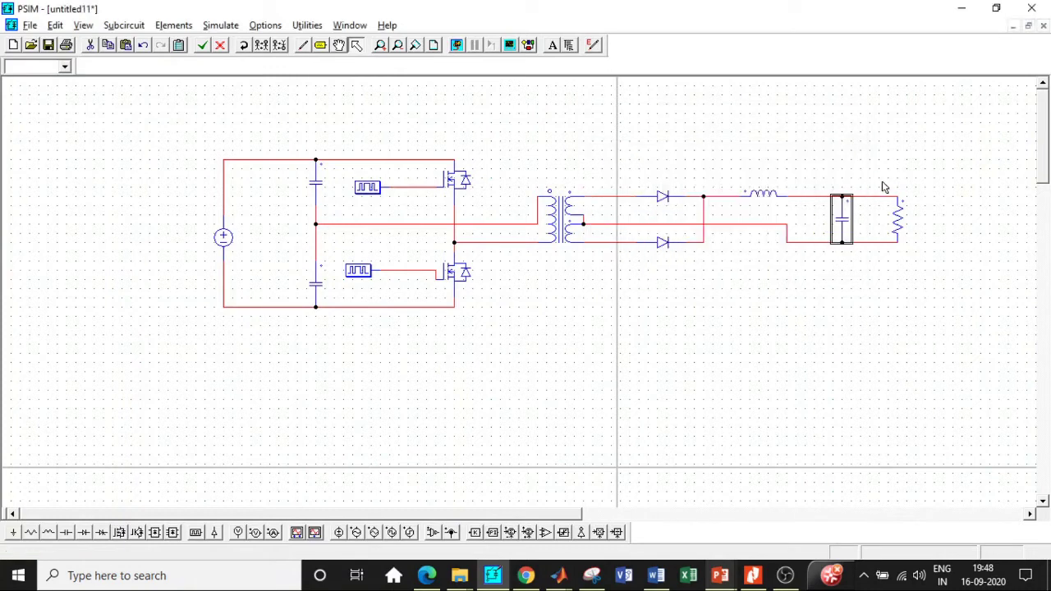
pyautogui.doubleClick(901, 232)
pyautogui.moveTo(746, 216); pyautogui.dragTo(712, 222)
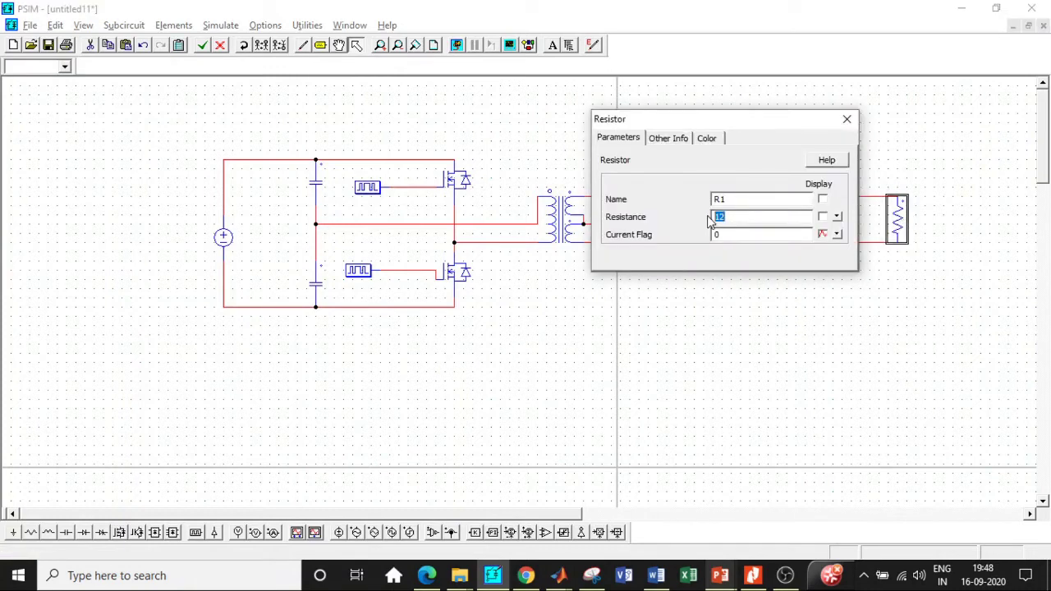
pyautogui.write('8')
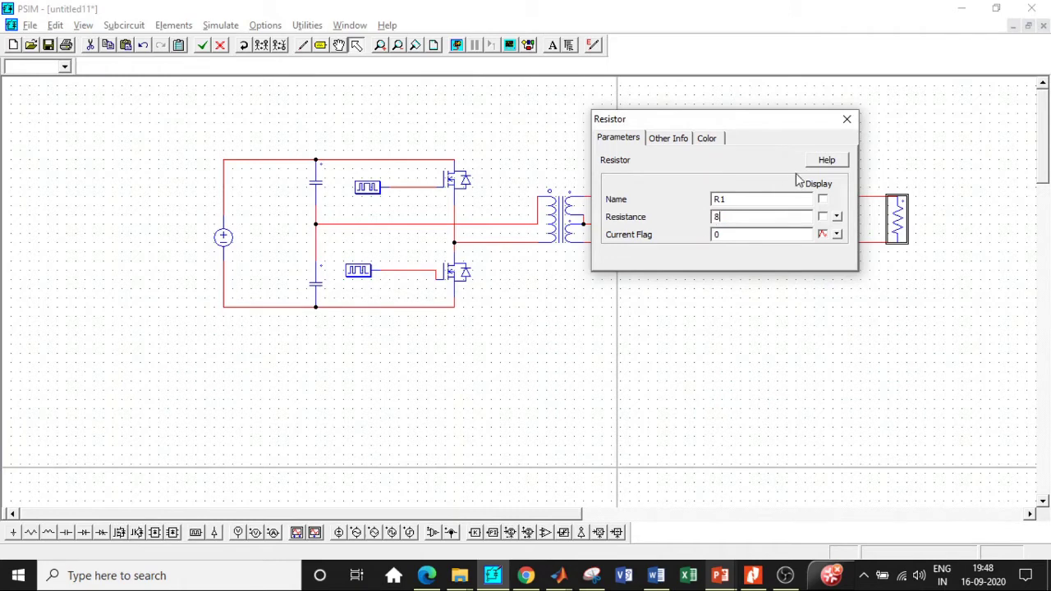
pyautogui.click(846, 120)
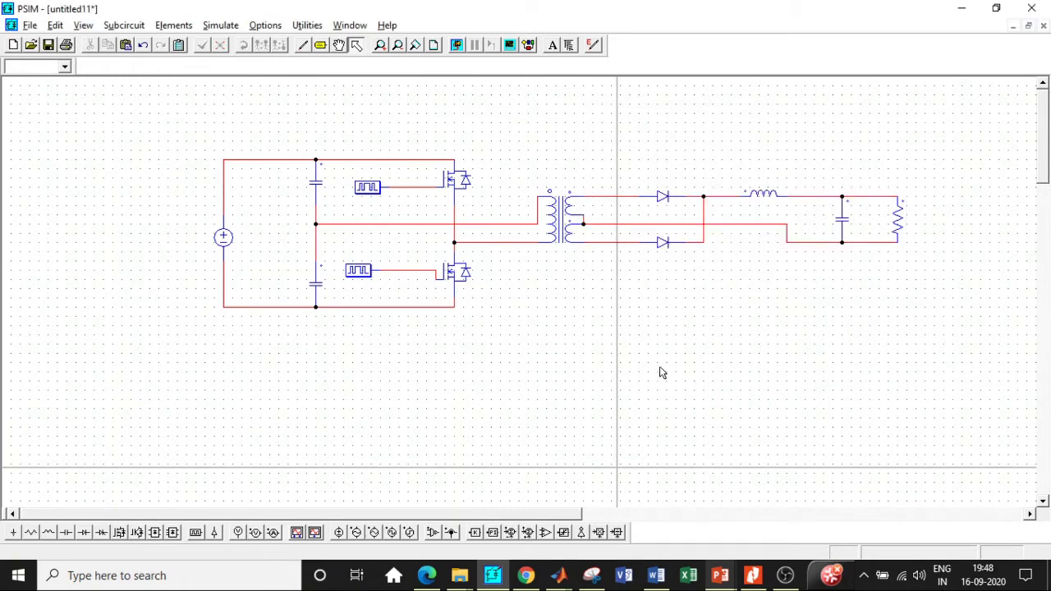
# Add a simulation control with a 1E-005 time step and 0.01 s total time
pyautogui.click(221, 25)
pyautogui.click(237, 40)
pyautogui.doubleClick(164, 122)
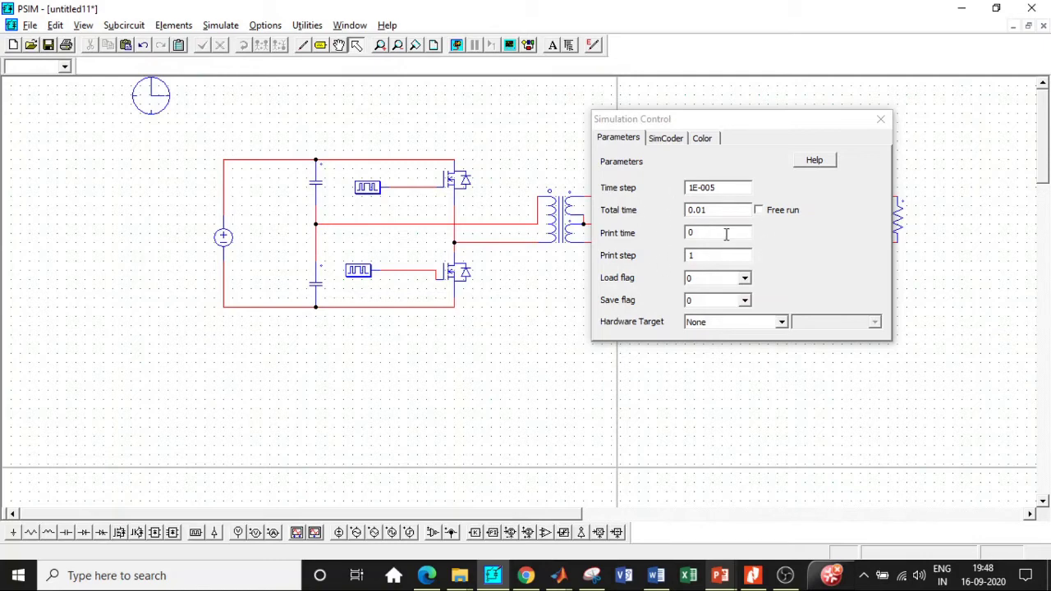
pyautogui.click(880, 119)
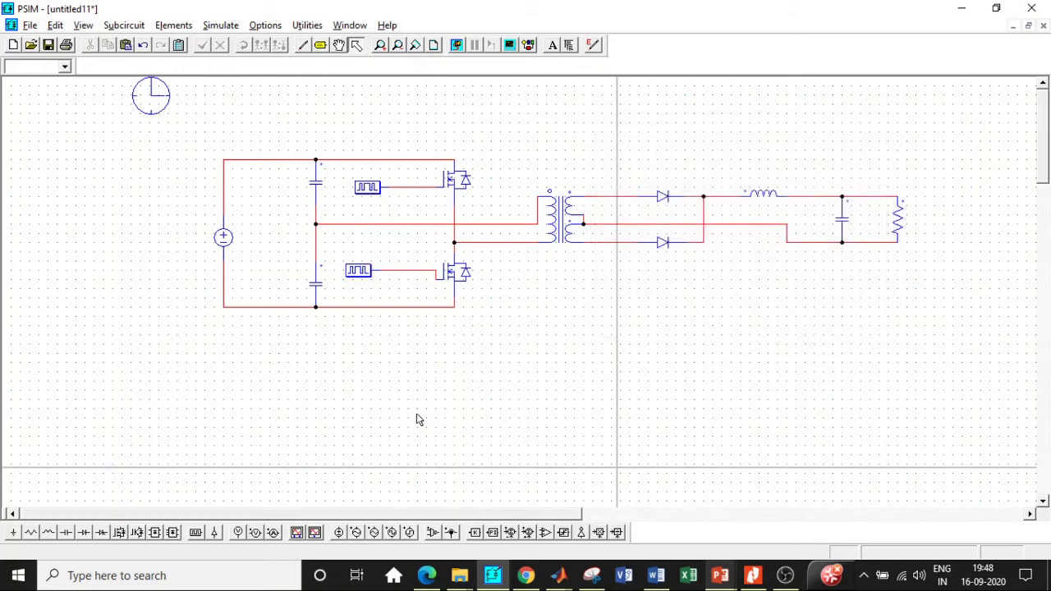
# Place two-node voltage probes beside the input source and the load resistor
pyautogui.click(237, 532)
pyautogui.click(255, 532)
pyautogui.click(943, 216)
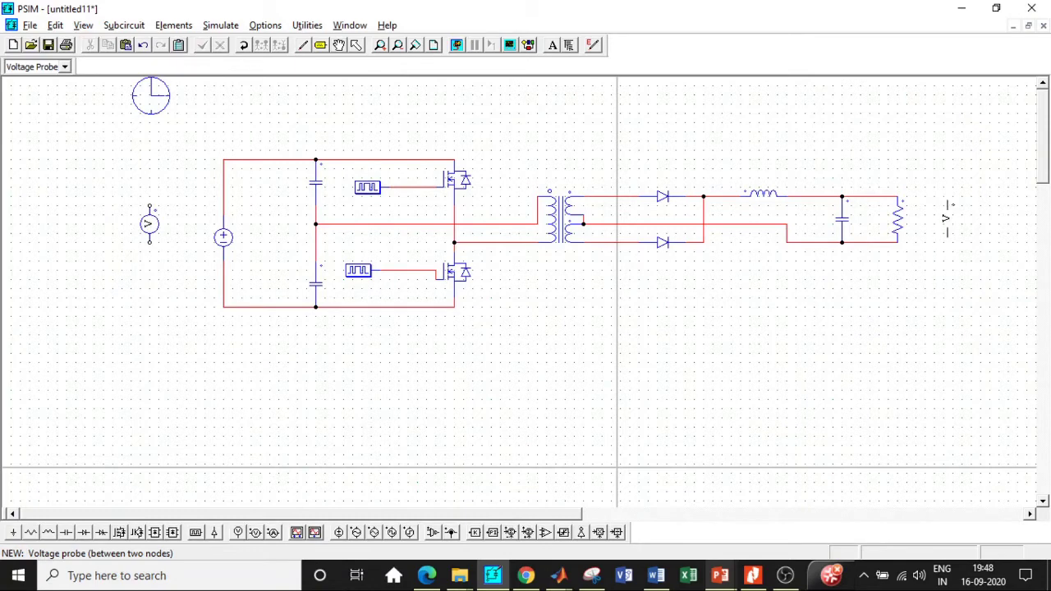
# Wire the left probe's terminals to the input source rails and the right probe's terminals across the load resistor
pyautogui.press('Escape')
pyautogui.click(302, 45)
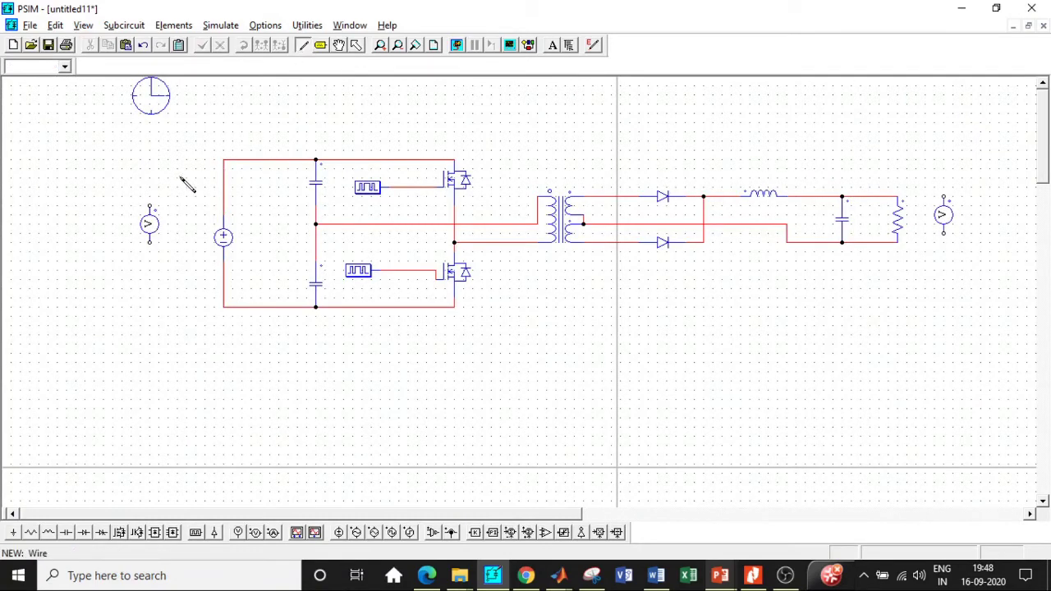
pyautogui.moveTo(152, 205); pyautogui.dragTo(233, 166)
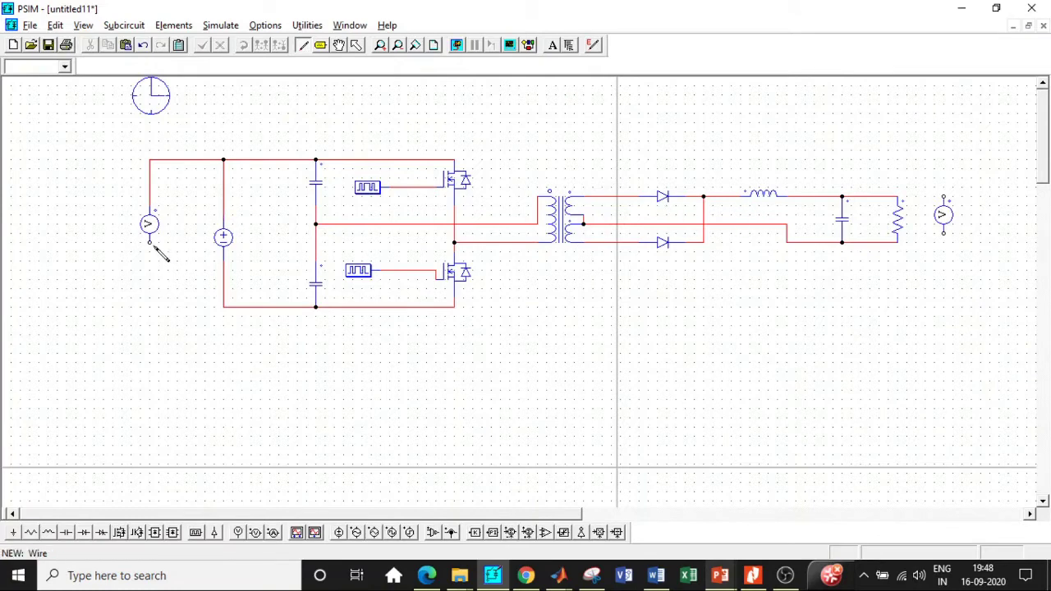
pyautogui.moveTo(150, 243); pyautogui.dragTo(223, 307)
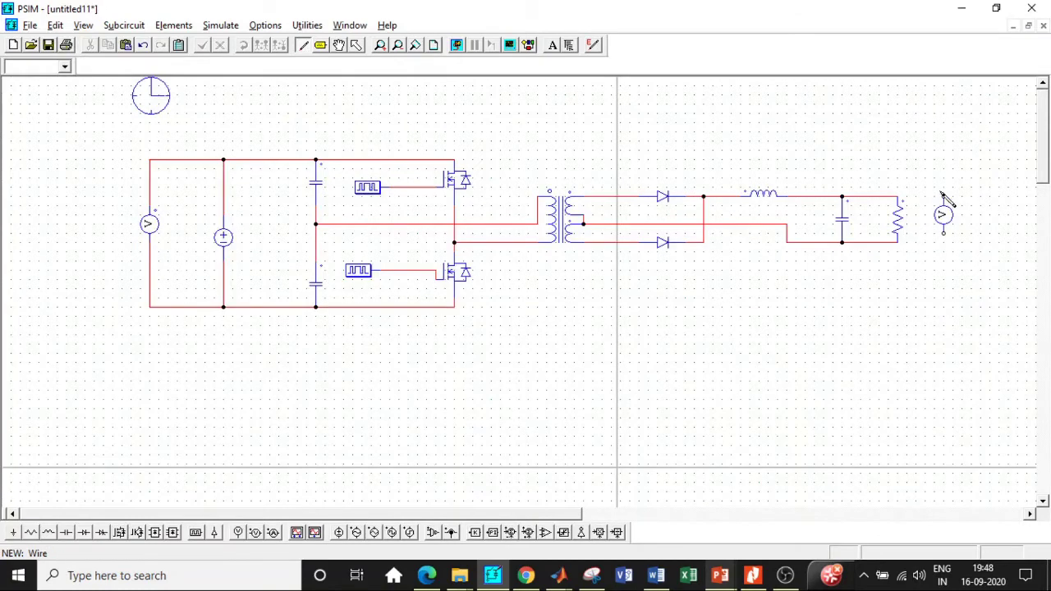
pyautogui.moveTo(943, 204); pyautogui.dragTo(905, 202)
pyautogui.moveTo(946, 234); pyautogui.dragTo(897, 241)
pyautogui.press('Escape')
# Run the simulation, accepting the time-step change warning
pyautogui.click(220, 25)
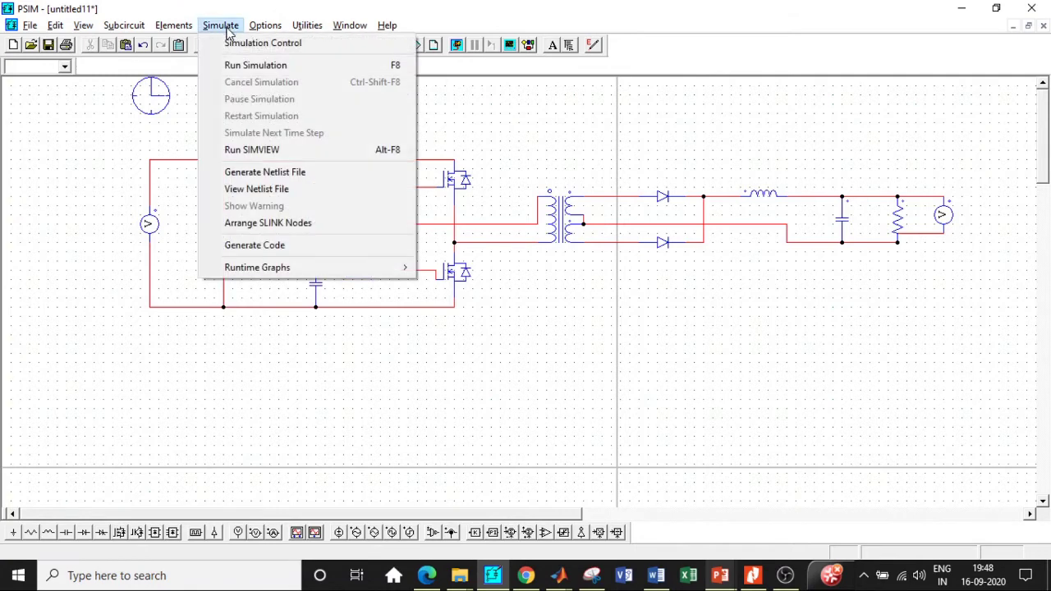
pyautogui.click(230, 65)
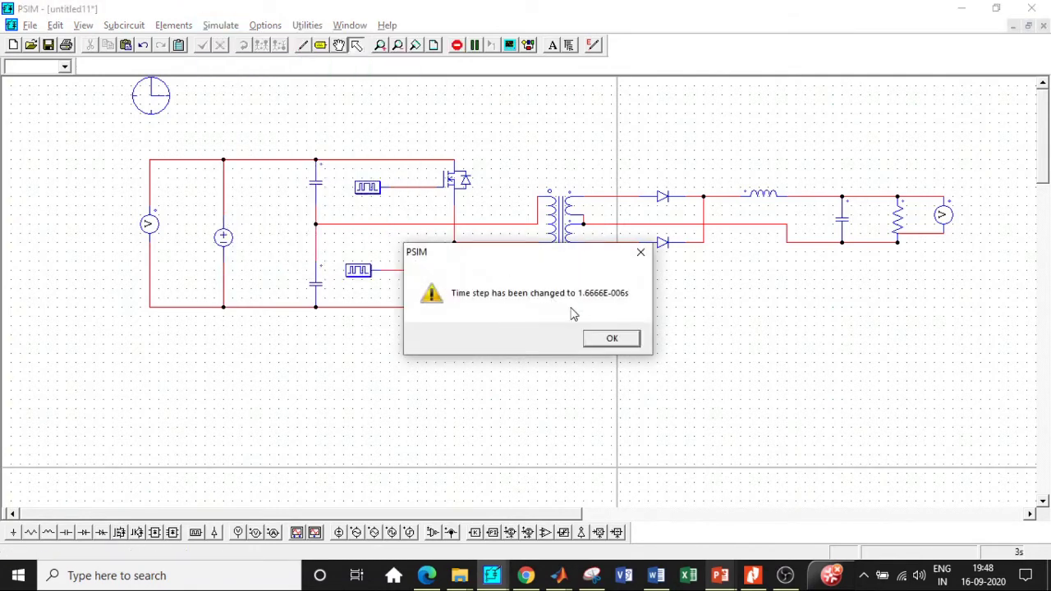
pyautogui.click(610, 338)
# Plot VP1 and VP2 together in SIMVIEW
pyautogui.click(239, 143)
pyautogui.keyDown('shift'); pyautogui.click(245, 154); pyautogui.keyUp('shift')
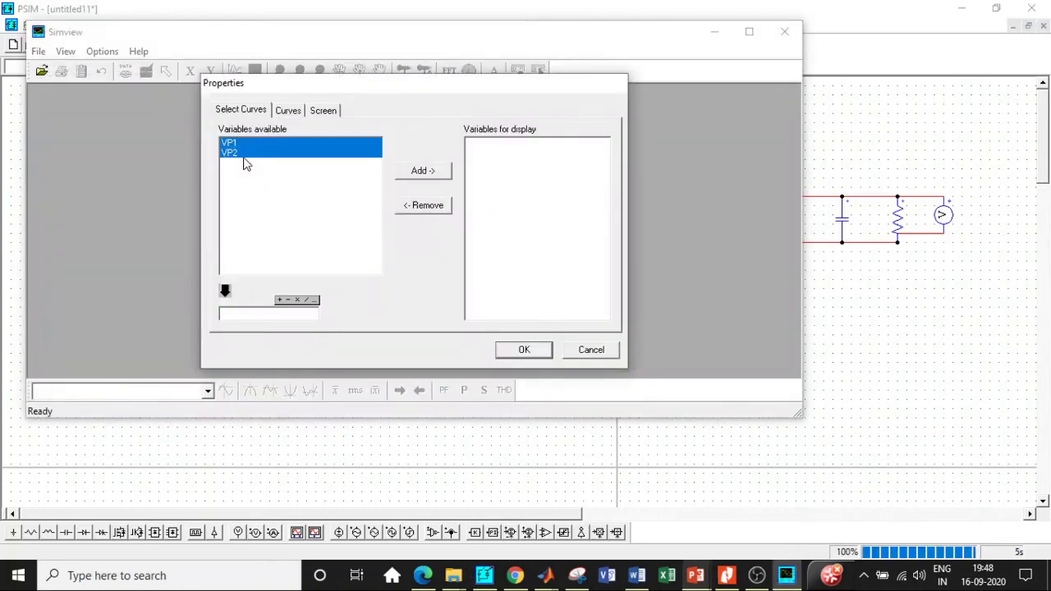
pyautogui.click(416, 176)
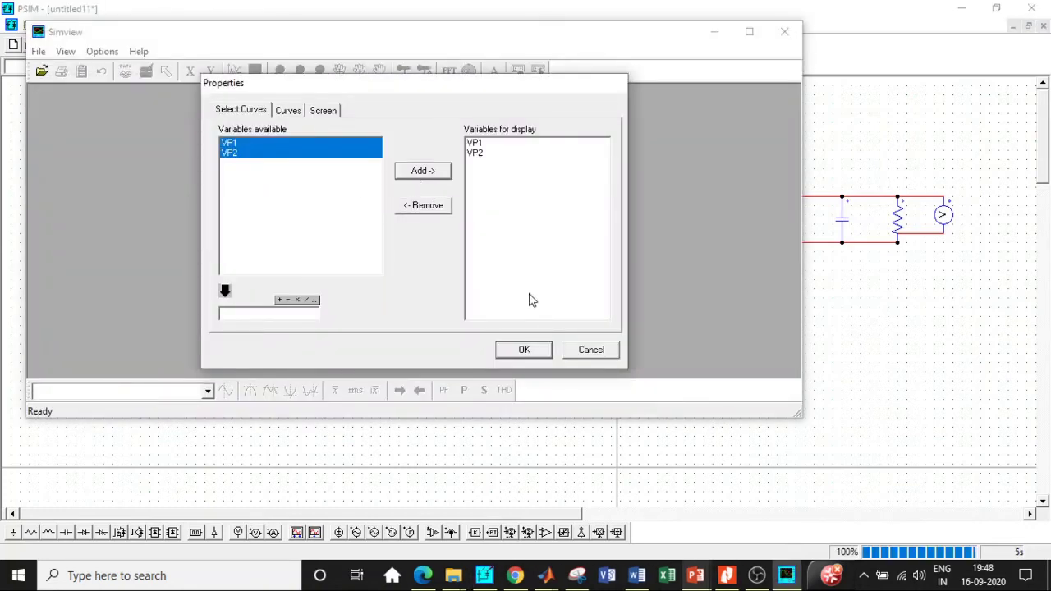
pyautogui.click(525, 350)
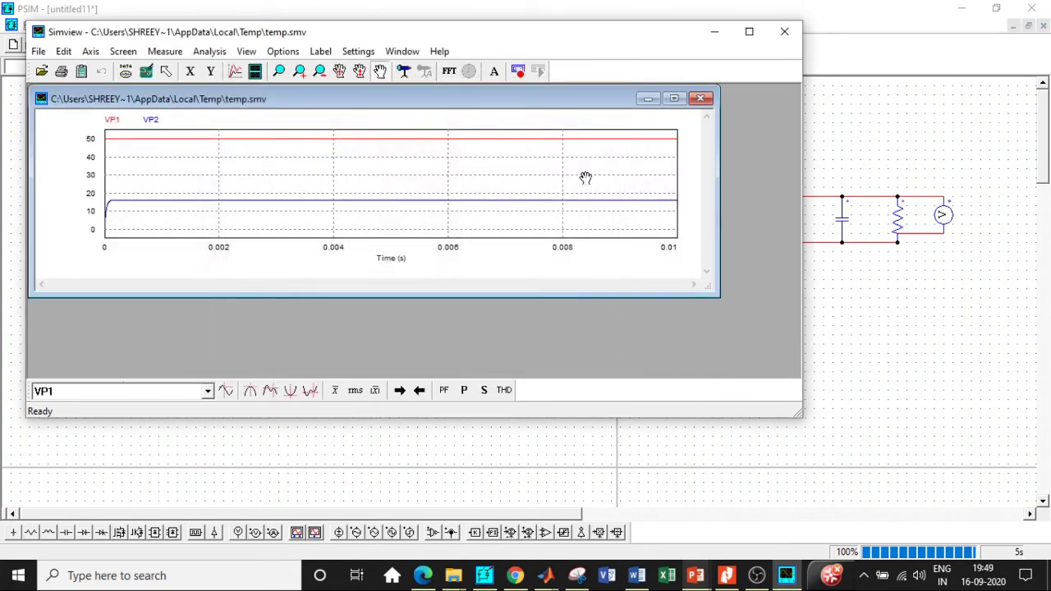
# Maximize SIMVIEW, zoom repeatedly into the VP2 ripple near 16.2 V, then close SIMVIEW
pyautogui.click(673, 98)
pyautogui.click(749, 31)
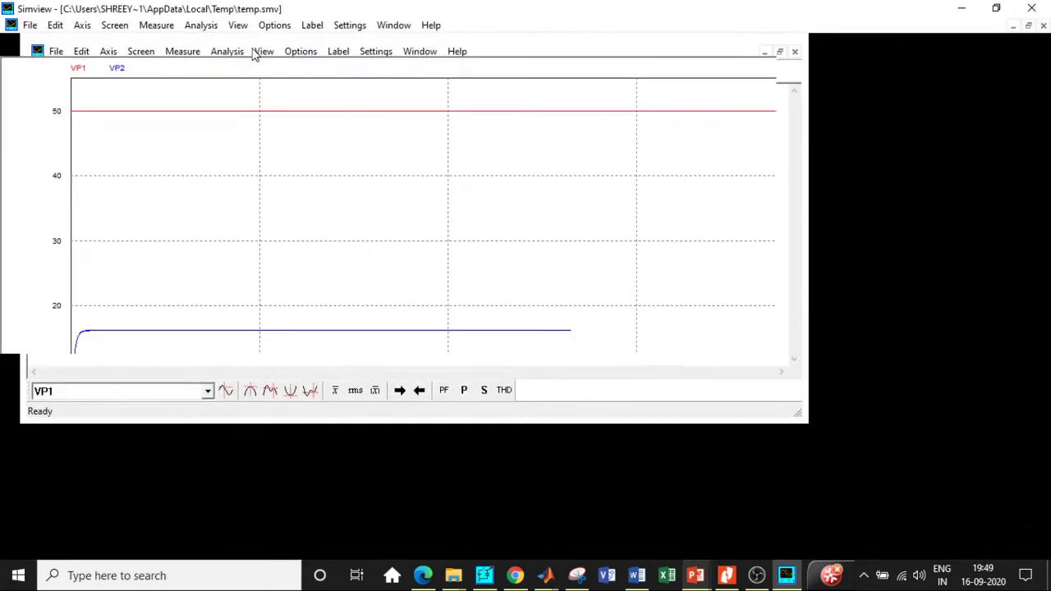
pyautogui.click(253, 44)
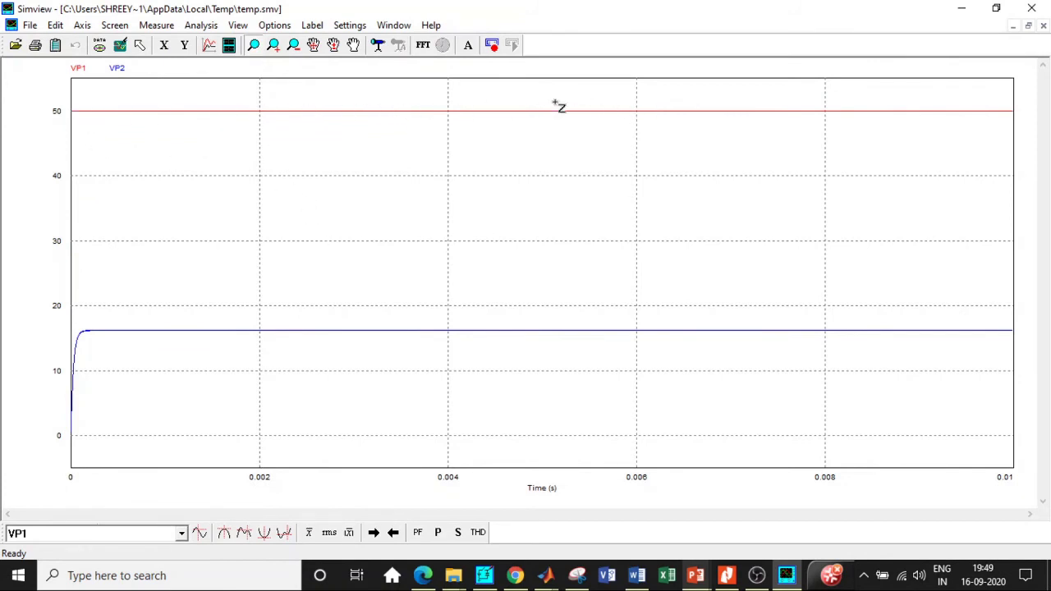
pyautogui.moveTo(312, 291); pyautogui.dragTo(483, 368)
pyautogui.moveTo(221, 242); pyautogui.dragTo(567, 328)
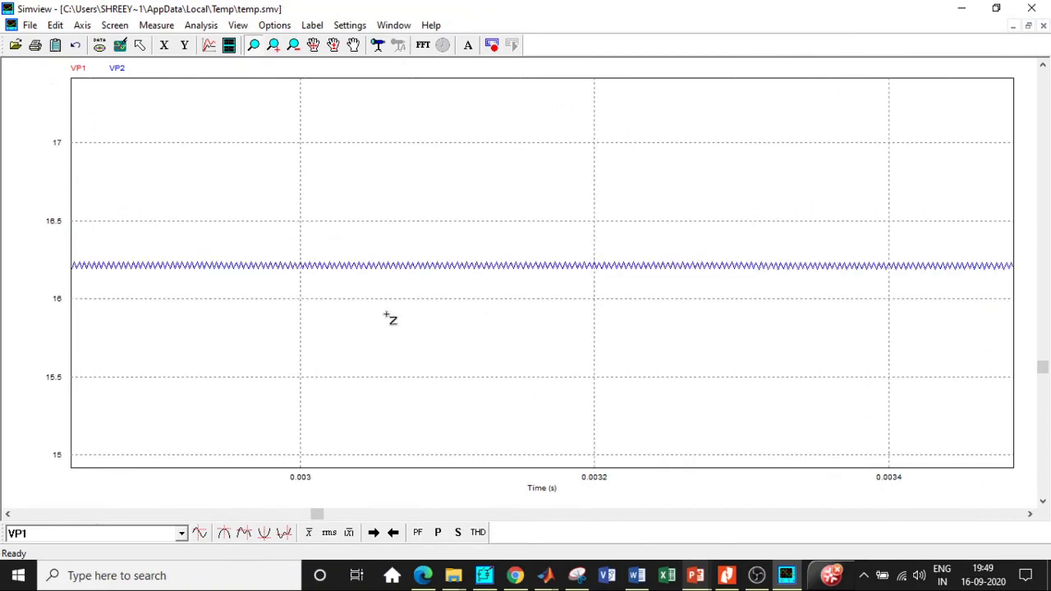
pyautogui.moveTo(299, 239); pyautogui.dragTo(526, 316)
pyautogui.moveTo(198, 195); pyautogui.dragTo(452, 285)
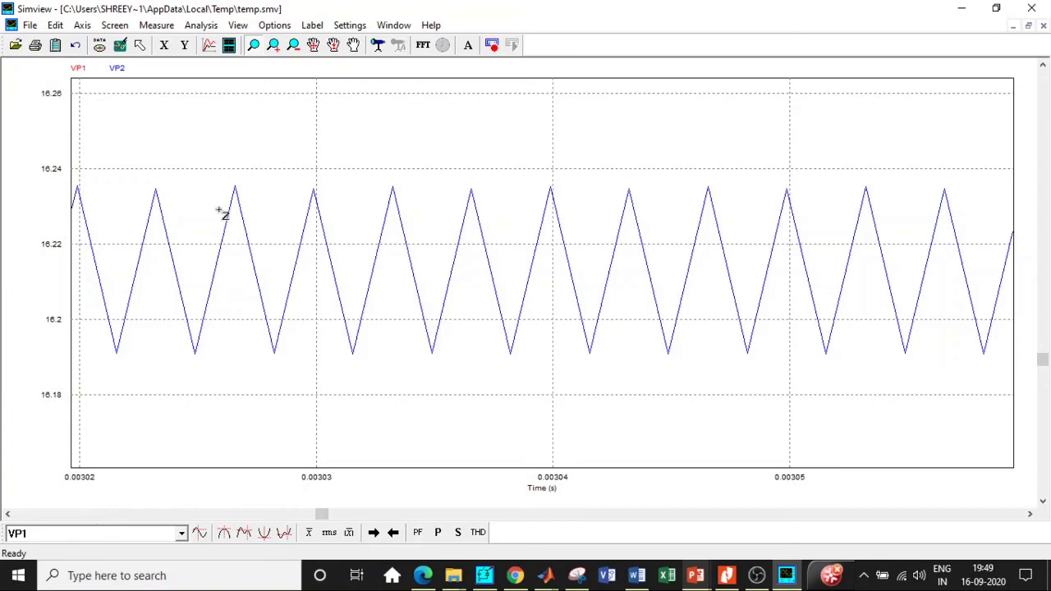
pyautogui.click(1029, 10)
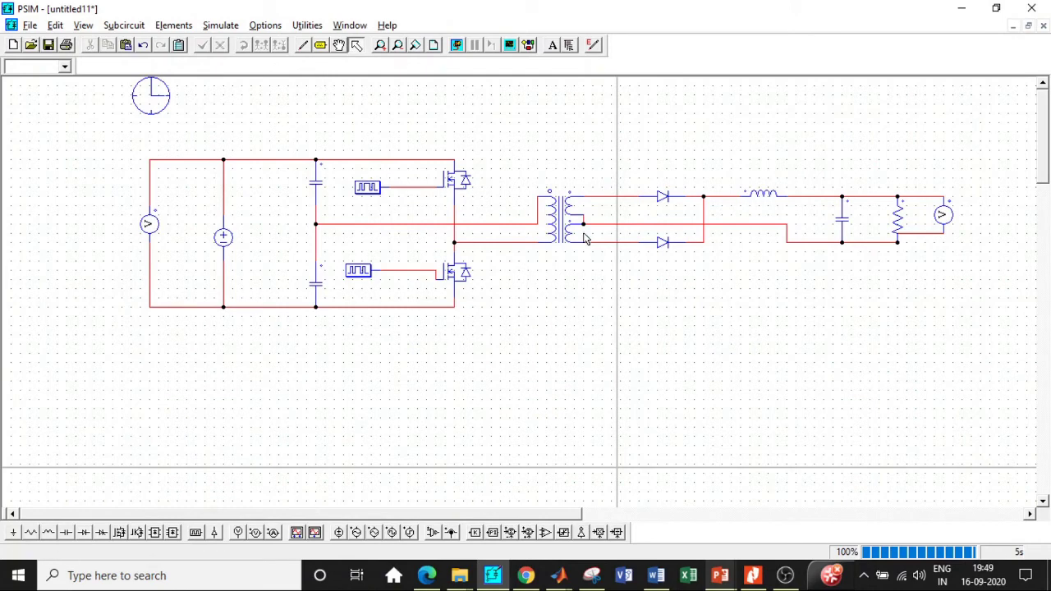
pyautogui.doubleClick(558, 220)
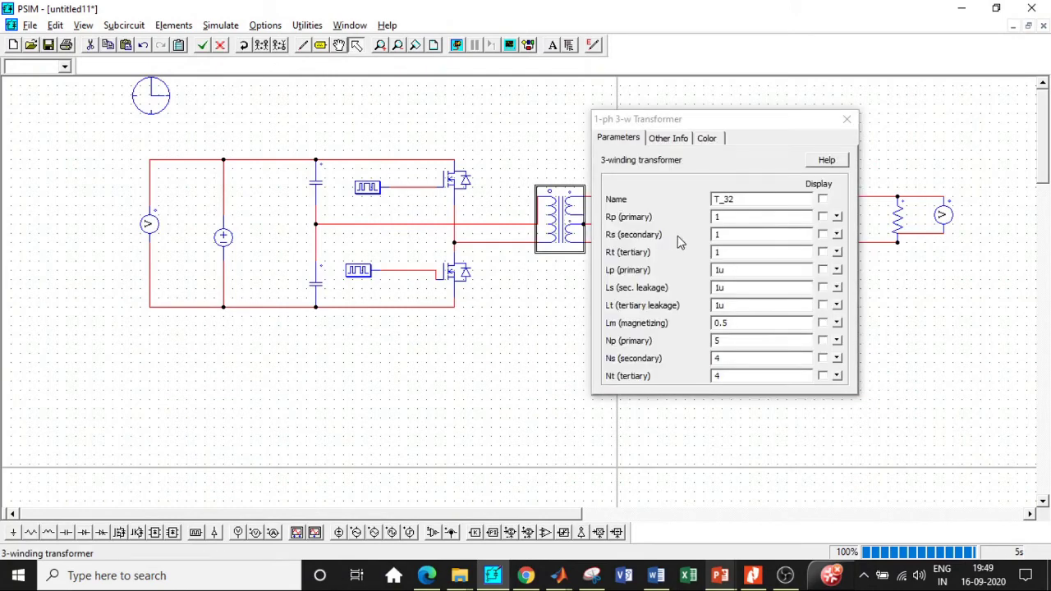